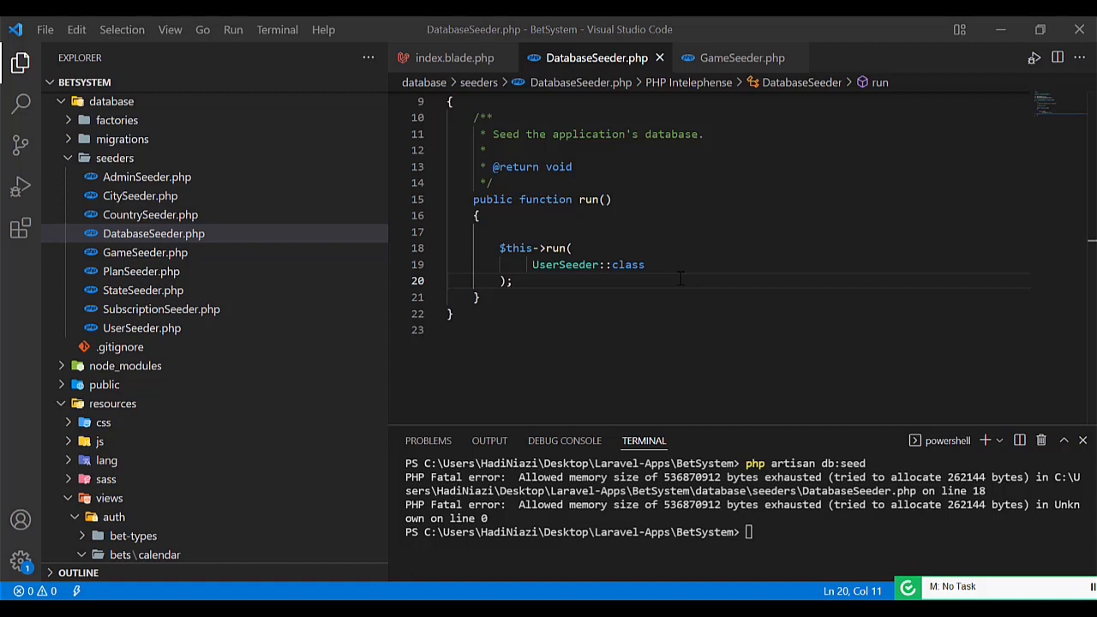
Copy parts of the memory-exhausted fatal error text from the terminal output.
{"action": "left_click_drag", "start_coordinate": [449, 477], "coordinate": [567, 477]}
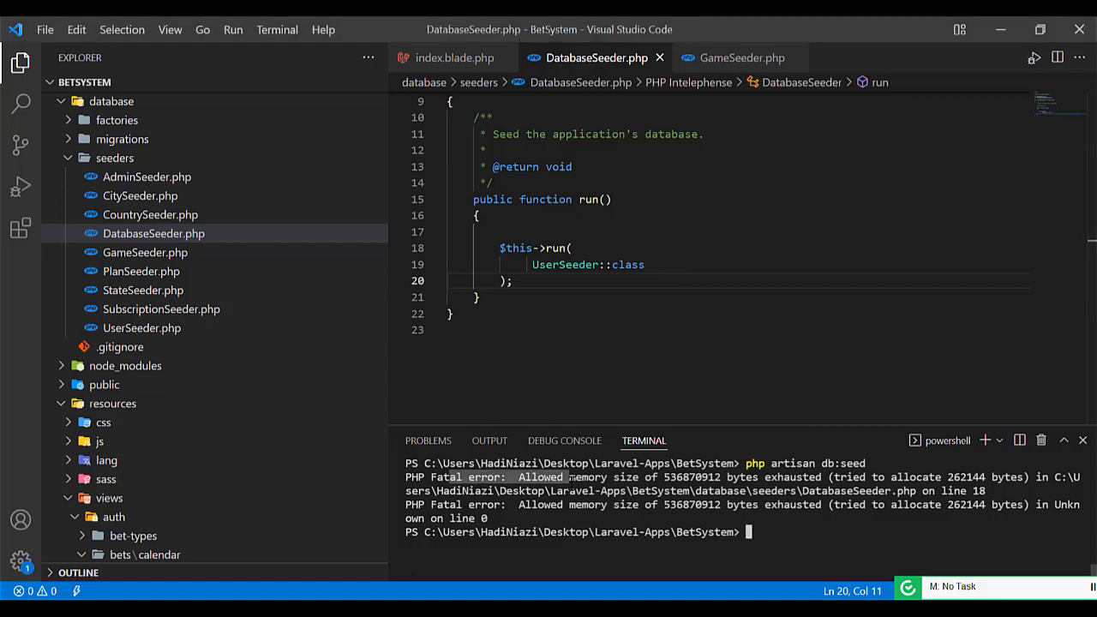
{"action": "key", "text": "ctrl+c"}
{"action": "left_click_drag", "start_coordinate": [430, 477], "coordinate": [738, 478]}
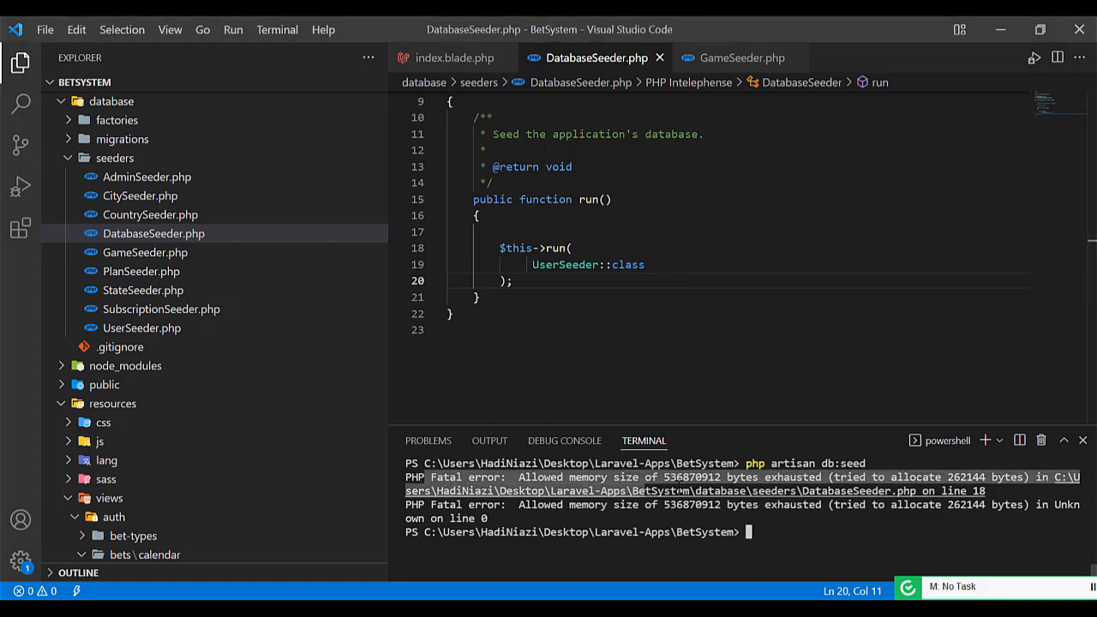
{"action": "key", "text": "ctrl+c"}
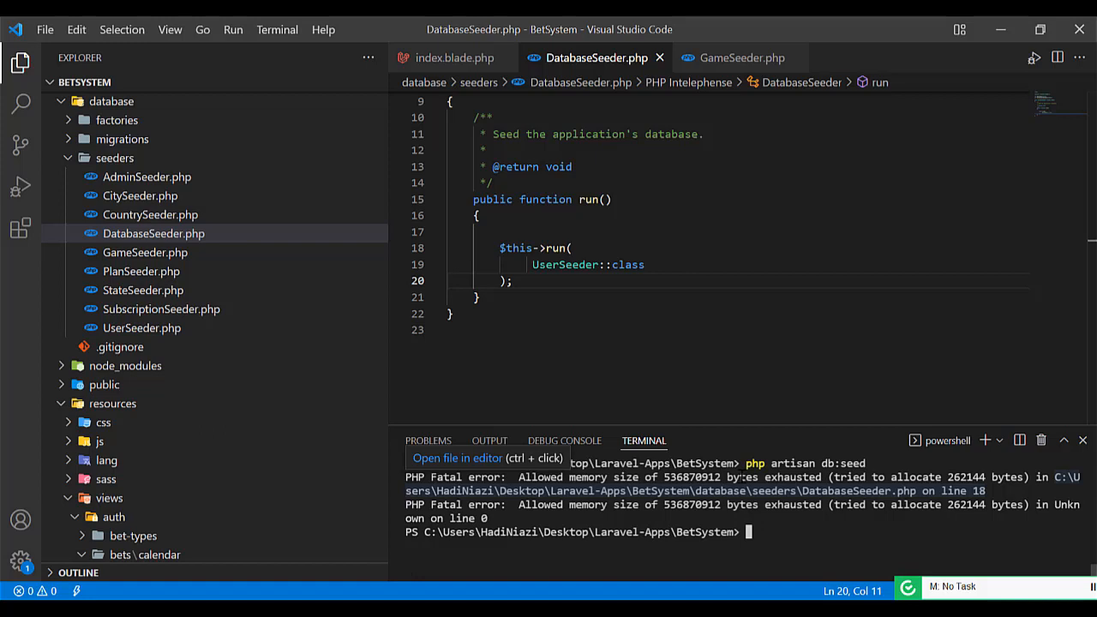
{"action": "left_click_drag", "start_coordinate": [562, 477], "coordinate": [735, 477]}
{"action": "key", "text": "ctrl+c"}
{"action": "left_click_drag", "start_coordinate": [543, 478], "coordinate": [643, 477]}
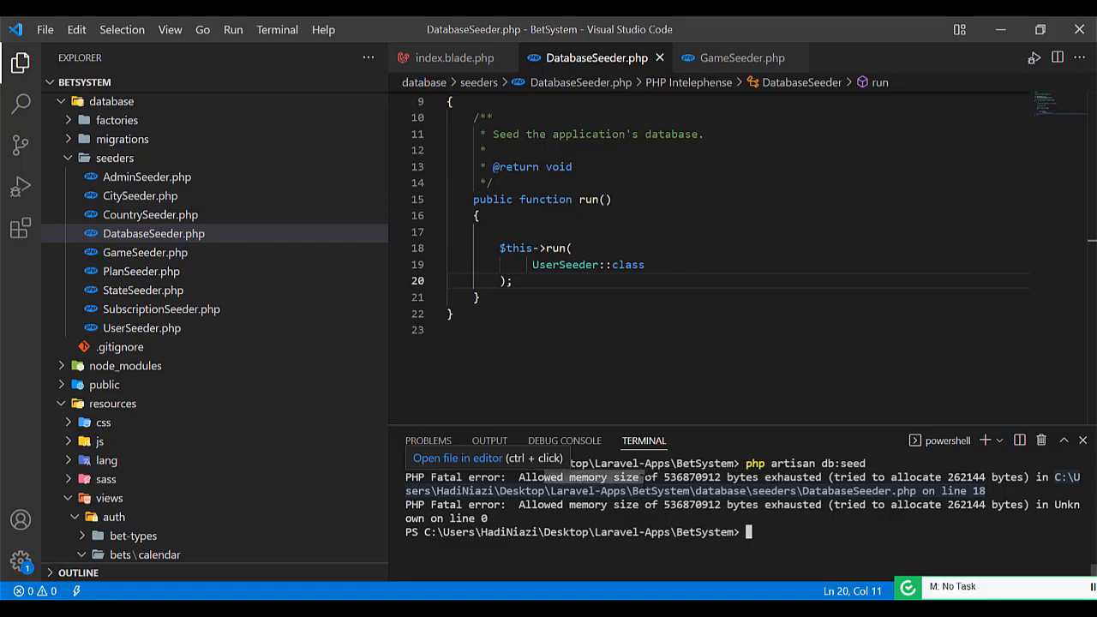
{"action": "key", "text": "ctrl+c"}
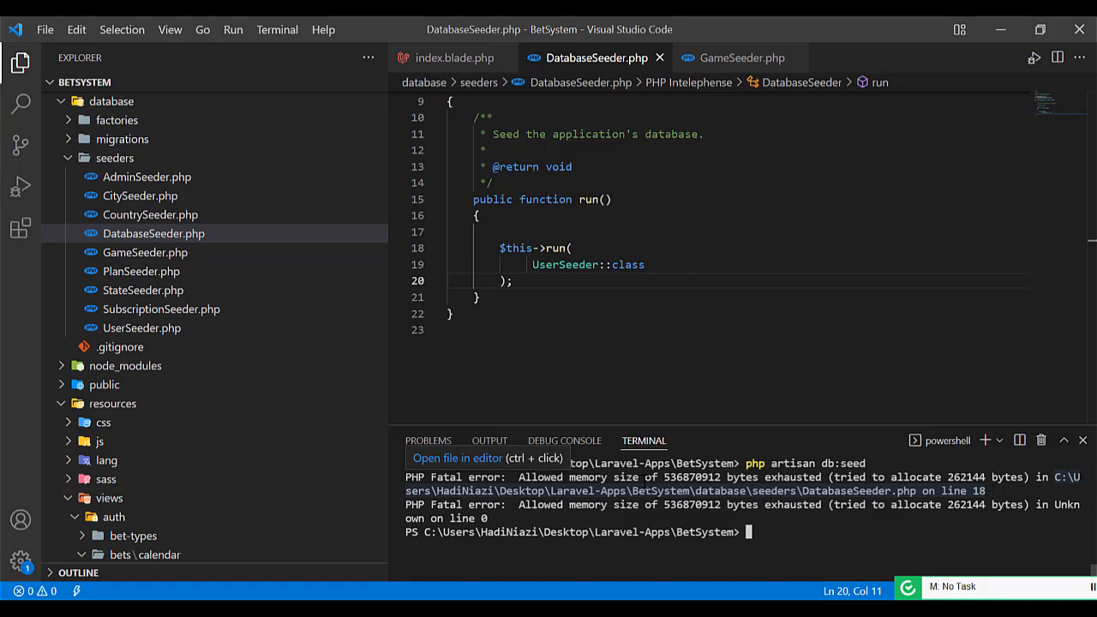
{"action": "left_click", "coordinate": [533, 296]}
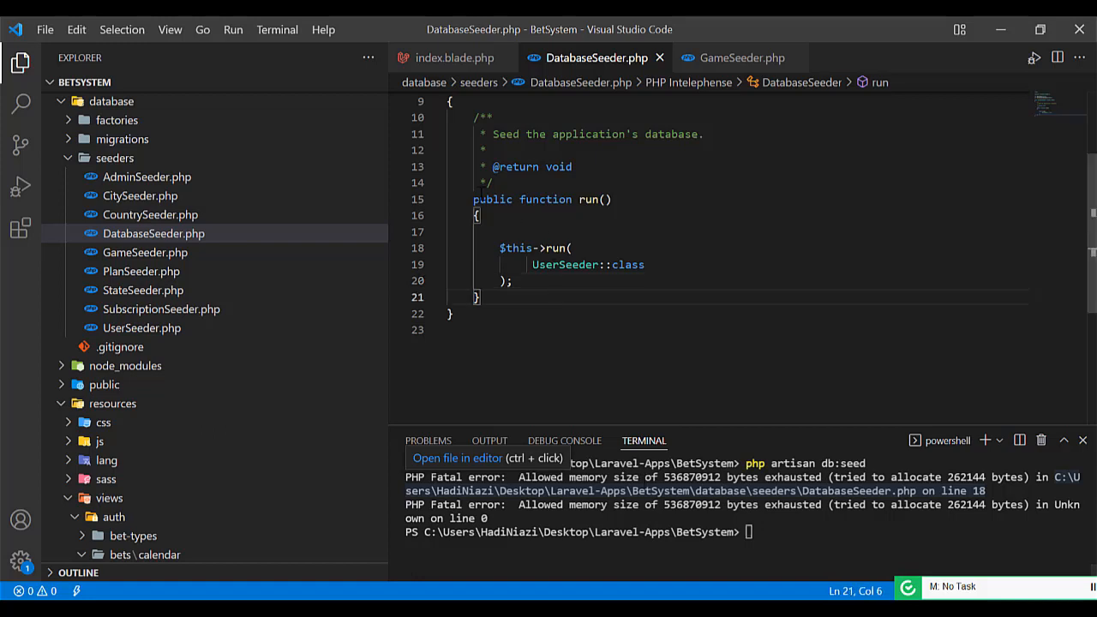
{"action": "scroll", "coordinate": [548, 309], "scroll_direction": "up", "scroll_amount": 2}
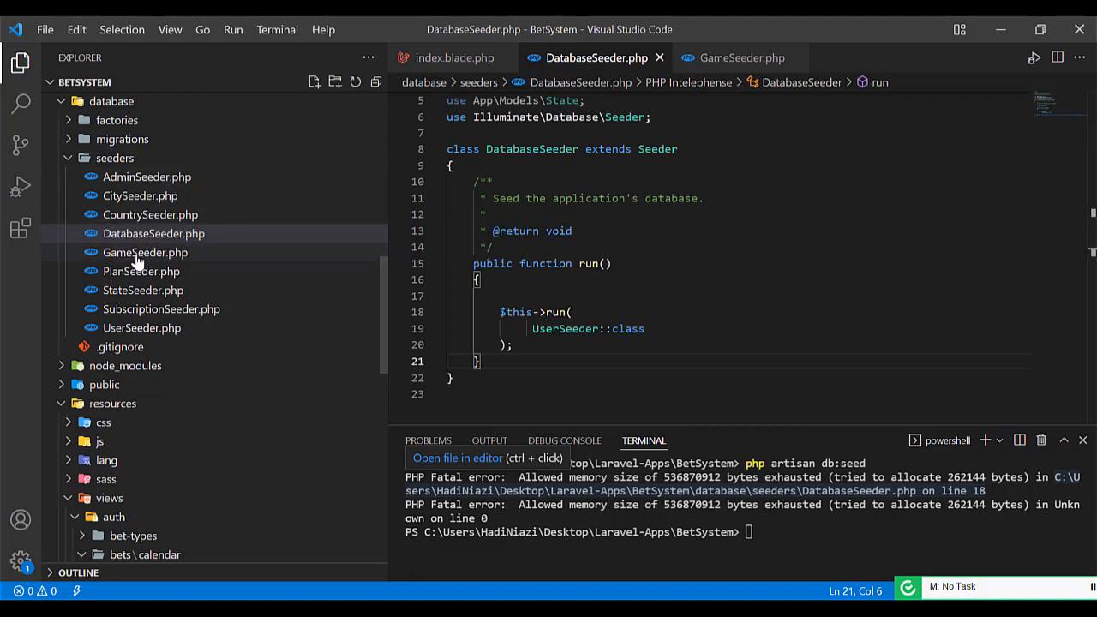
Review the run() methods of GameSeeder.php and UserSeeder.php, then close both.
{"action": "left_click", "coordinate": [137, 260]}
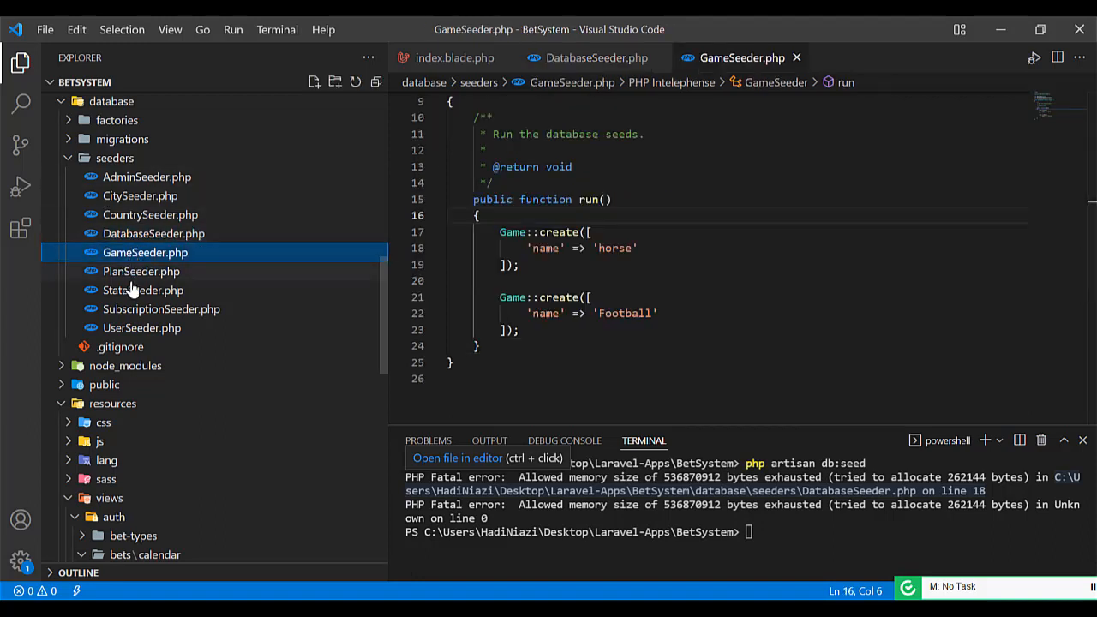
{"action": "left_click", "coordinate": [137, 329]}
{"action": "scroll", "coordinate": [511, 181], "scroll_direction": "down", "scroll_amount": 2}
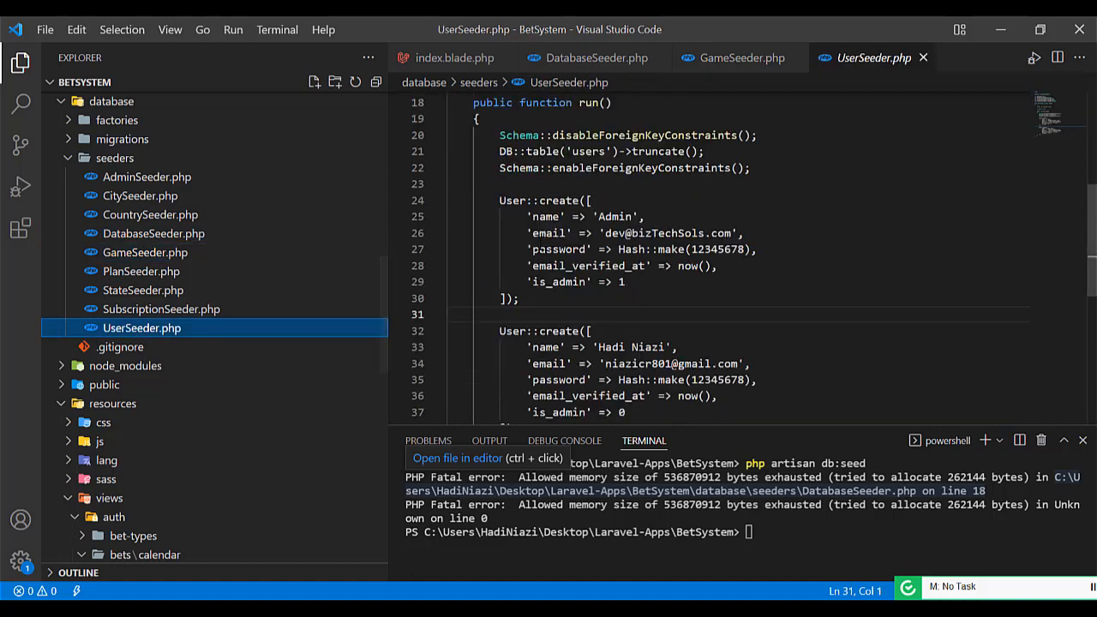
{"action": "scroll", "coordinate": [510, 182], "scroll_direction": "down", "scroll_amount": 1}
{"action": "scroll", "coordinate": [511, 182], "scroll_direction": "up", "scroll_amount": 1}
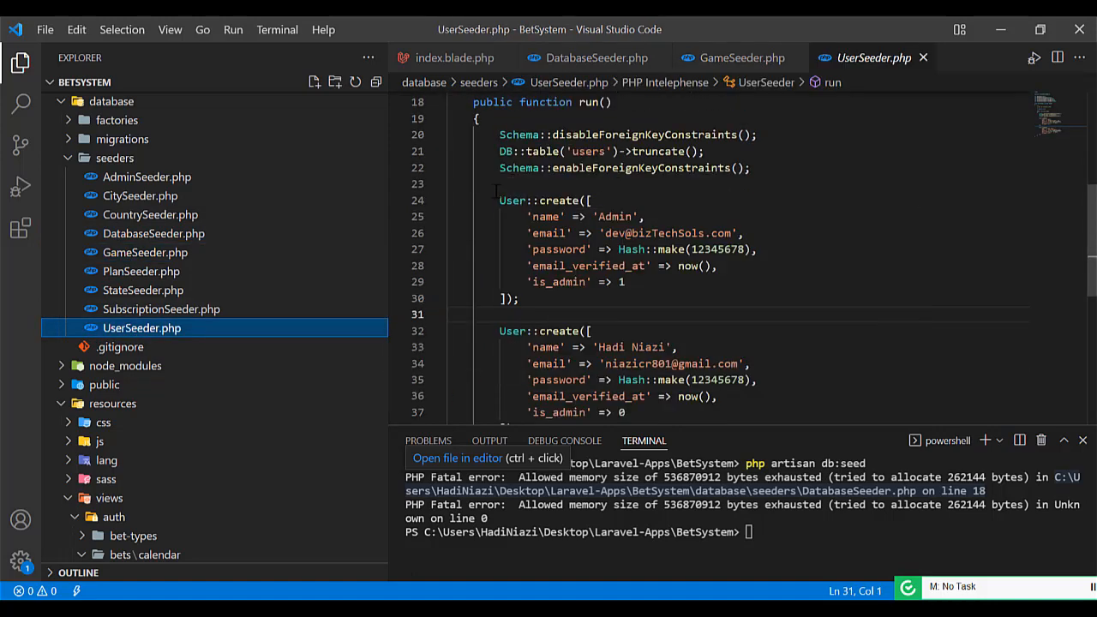
{"action": "left_click_drag", "start_coordinate": [496, 190], "coordinate": [520, 298]}
{"action": "scroll", "coordinate": [519, 298], "scroll_direction": "down", "scroll_amount": 3}
{"action": "left_click_drag", "start_coordinate": [449, 201], "coordinate": [532, 295]}
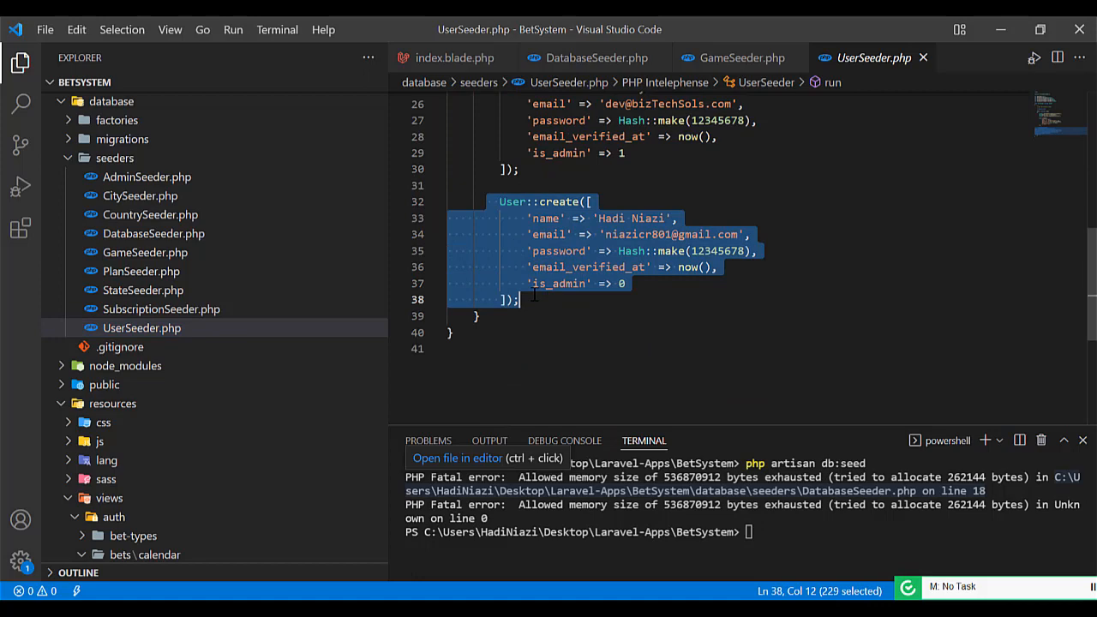
{"action": "scroll", "coordinate": [533, 295], "scroll_direction": "up", "scroll_amount": 3}
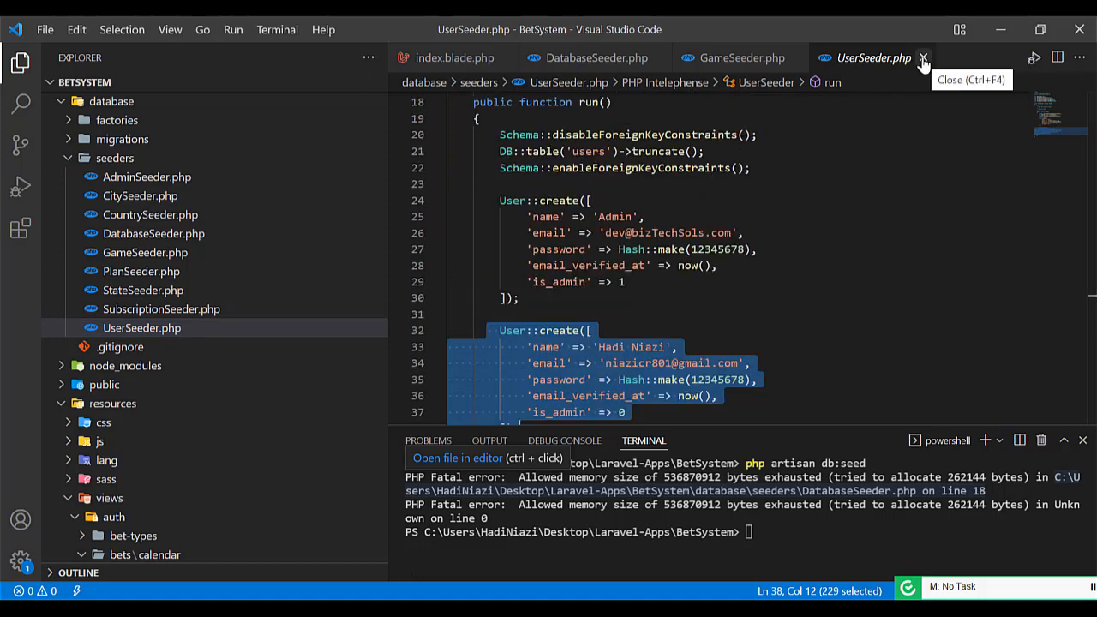
{"action": "left_click", "coordinate": [923, 57]}
{"action": "left_click", "coordinate": [612, 249]}
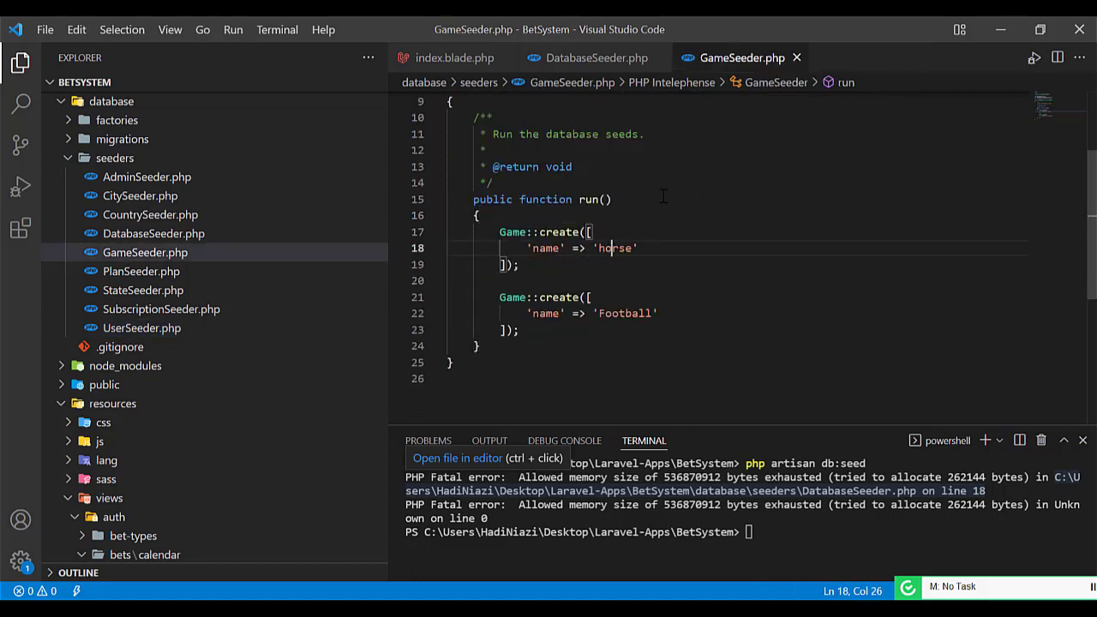
{"action": "left_click", "coordinate": [796, 59]}
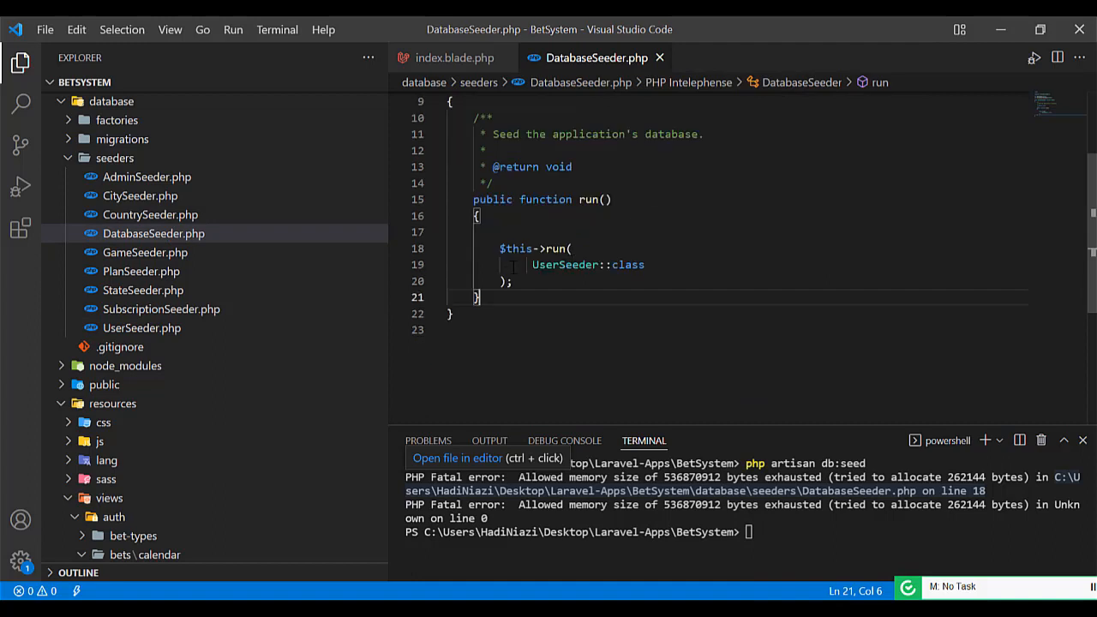
Delete UserSeeder::class on line 19, undo it, and remove one level of indentation.
{"action": "left_click_drag", "start_coordinate": [500, 249], "coordinate": [531, 283]}
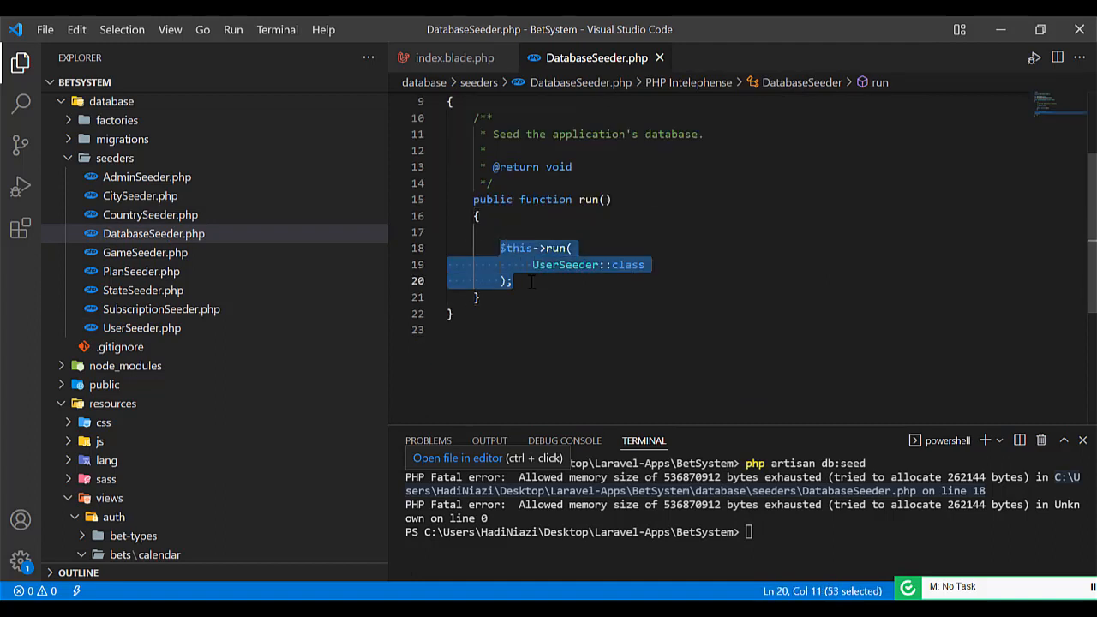
{"action": "left_click", "coordinate": [533, 265]}
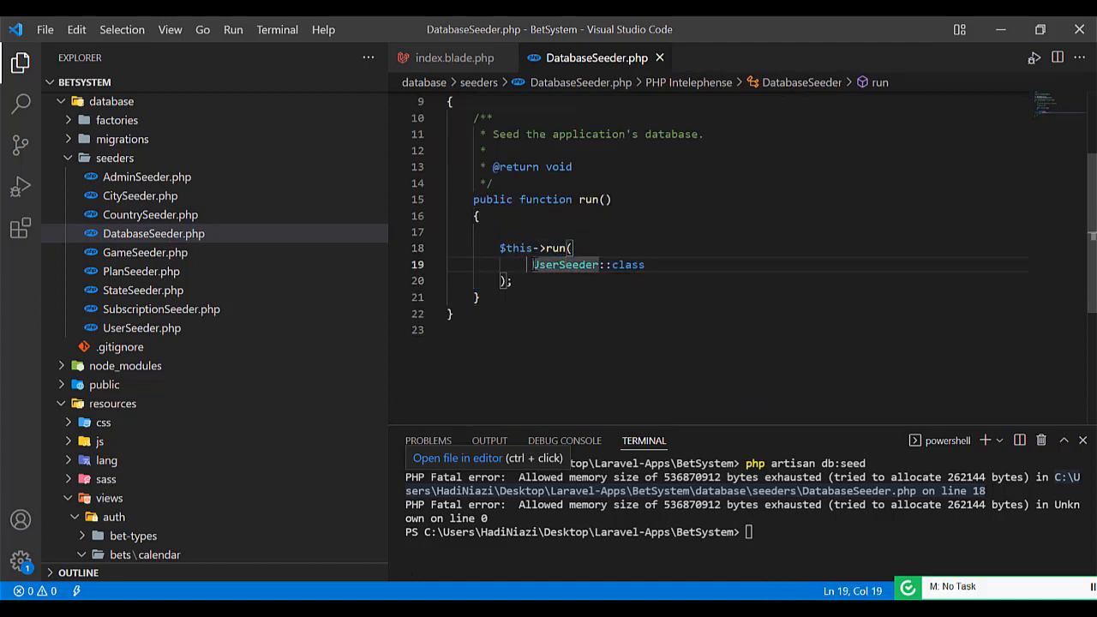
{"action": "left_click_drag", "start_coordinate": [565, 265], "coordinate": [655, 264]}
{"action": "key", "text": "BackSpace"}
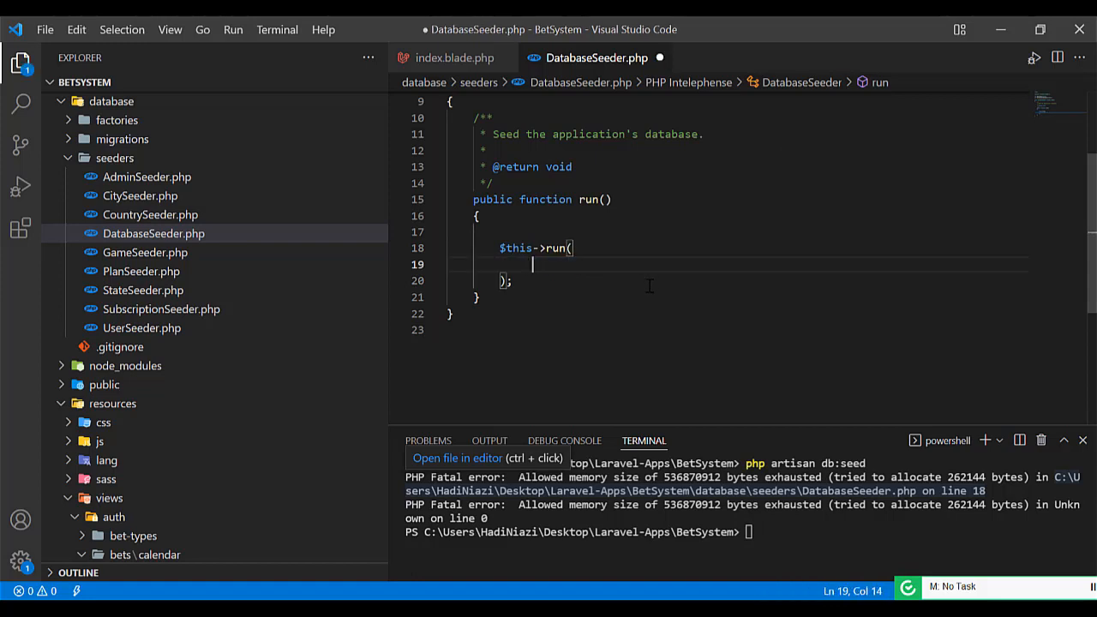
{"action": "key", "text": "ctrl+z"}
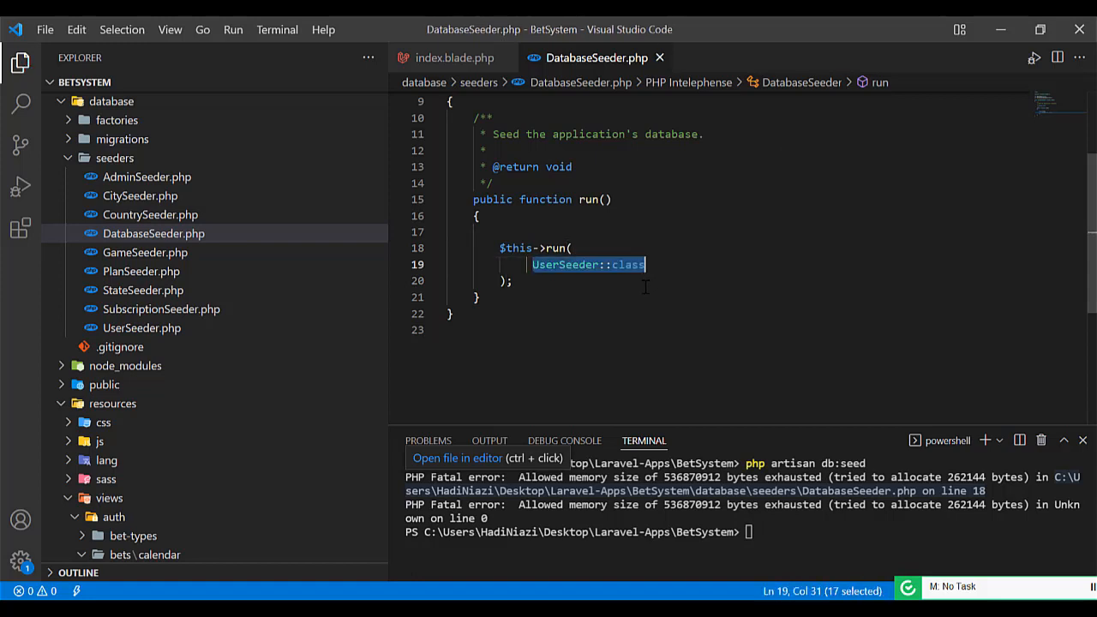
{"action": "left_click", "coordinate": [557, 283]}
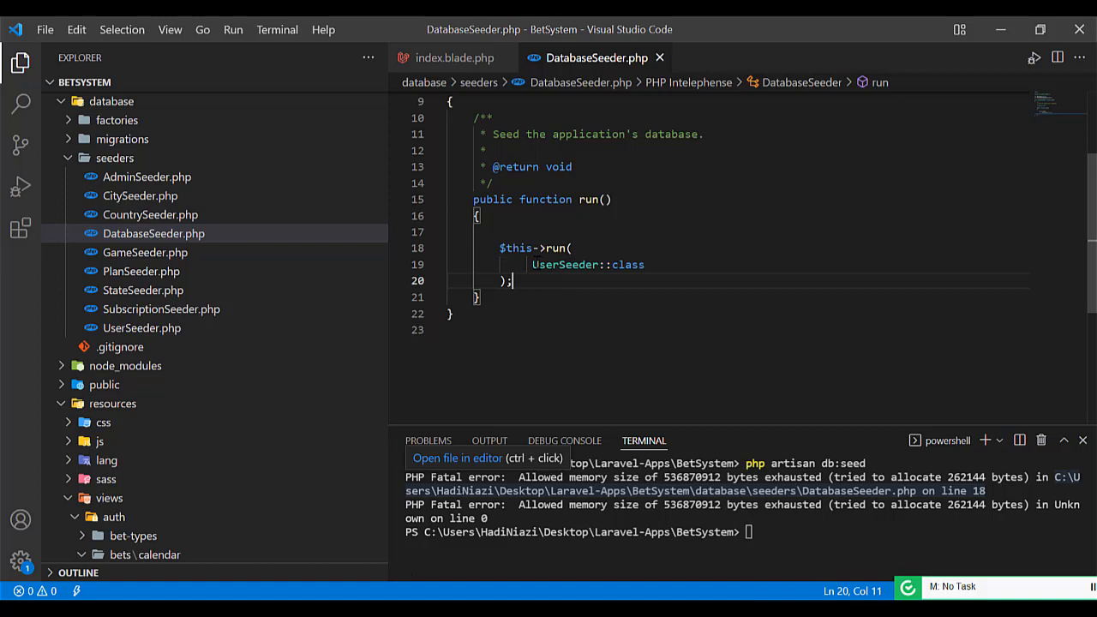
{"action": "left_click", "coordinate": [533, 265]}
{"action": "key", "text": "BackSpace"}
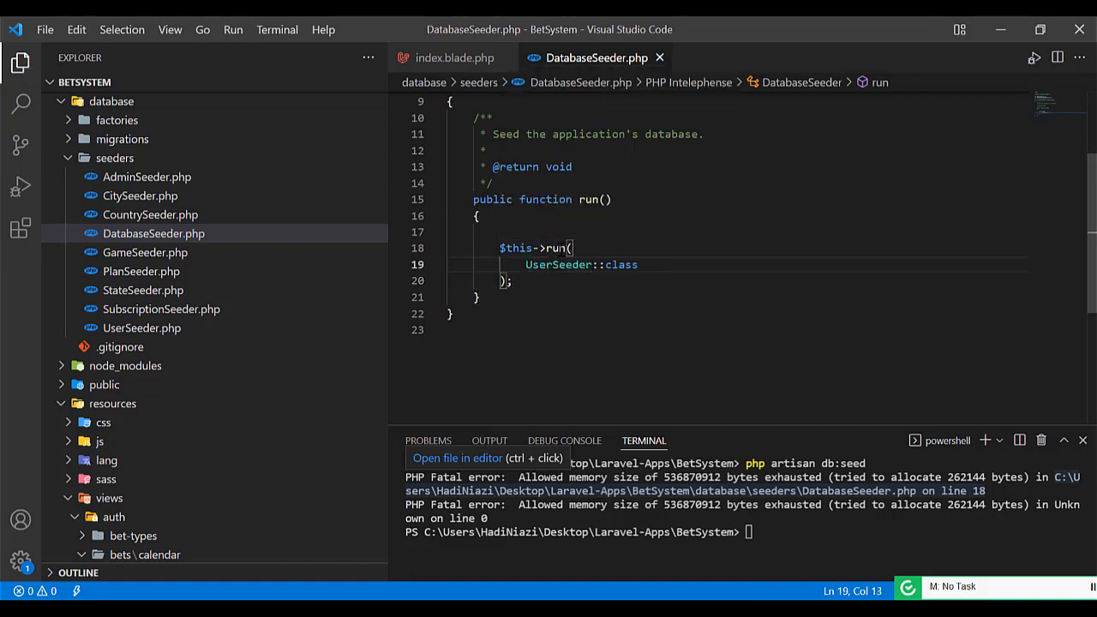
Look over the run call on lines 18-20 and move focus to the terminal.
{"action": "left_click_drag", "start_coordinate": [499, 247], "coordinate": [519, 283]}
{"action": "left_click", "coordinate": [525, 265]}
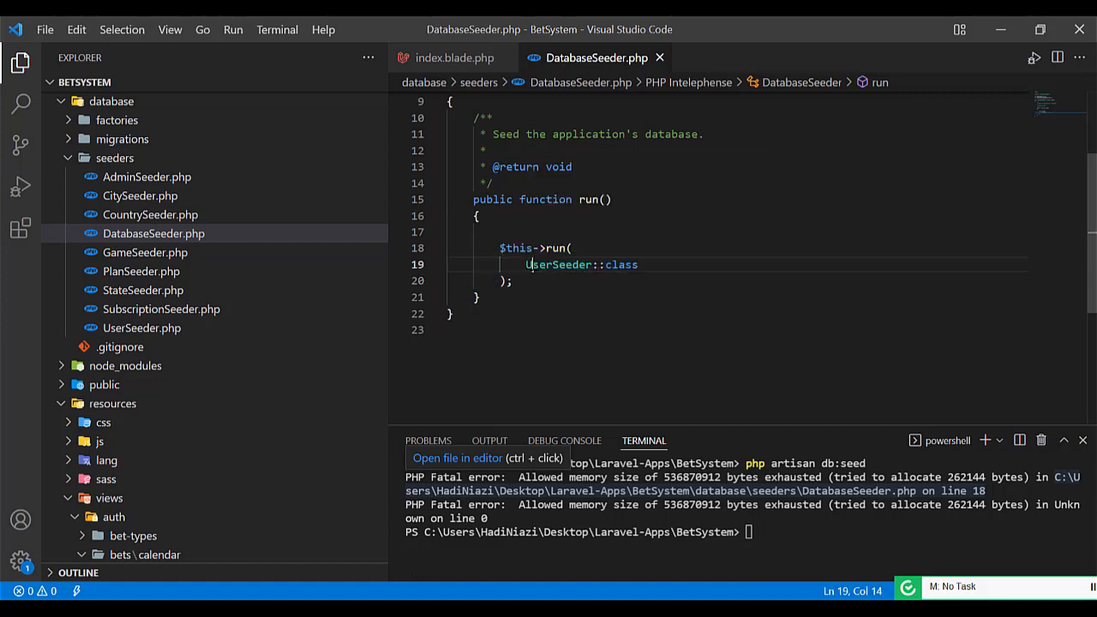
{"action": "left_click", "coordinate": [531, 278]}
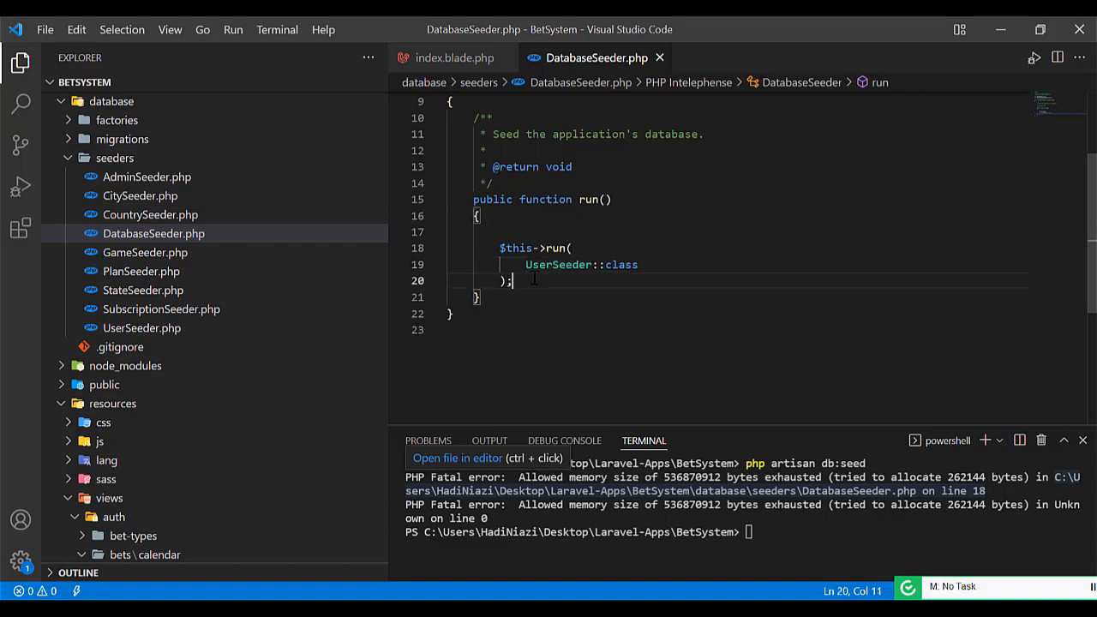
{"action": "left_click_drag", "start_coordinate": [525, 265], "coordinate": [649, 266]}
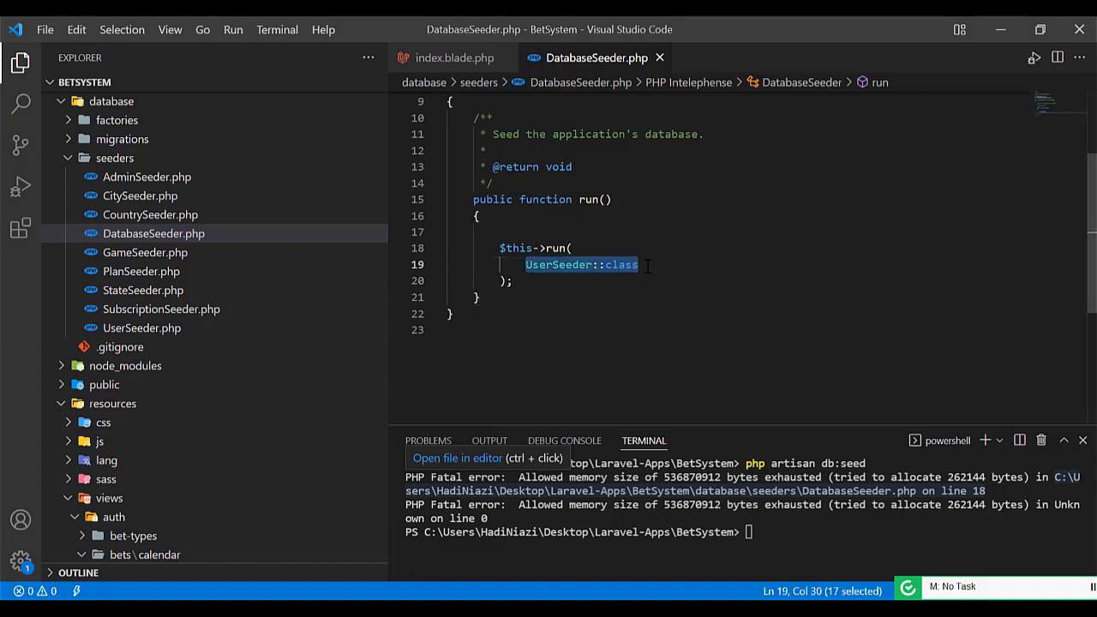
{"action": "left_click", "coordinate": [768, 520]}
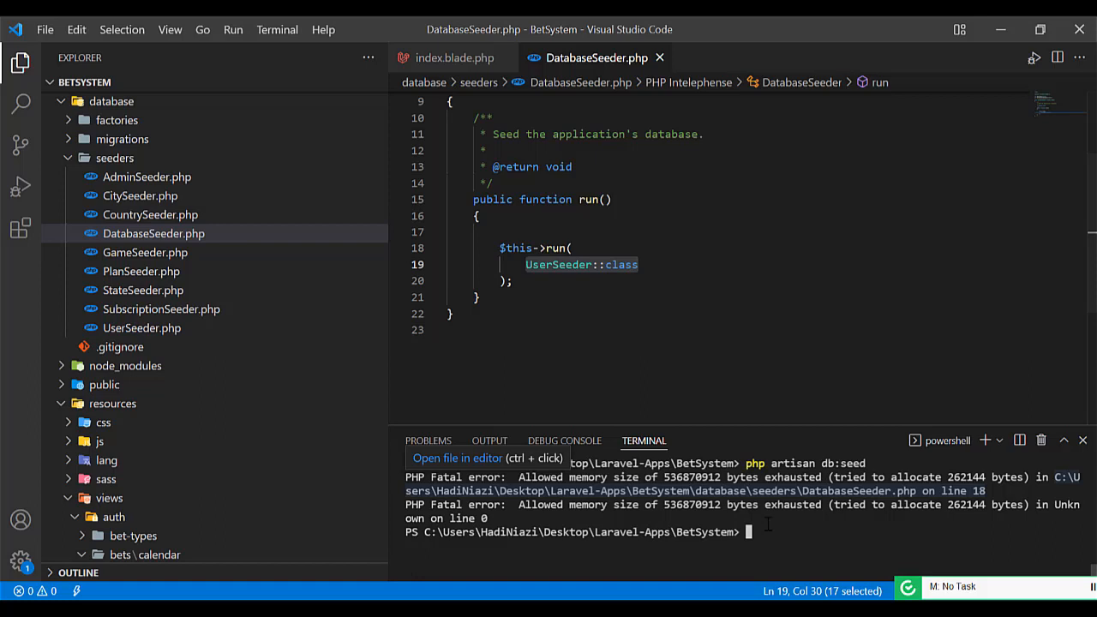
Clear the terminal and rerun php artisan db:seed, which fails with the memory error again.
{"action": "key", "text": "Up"}
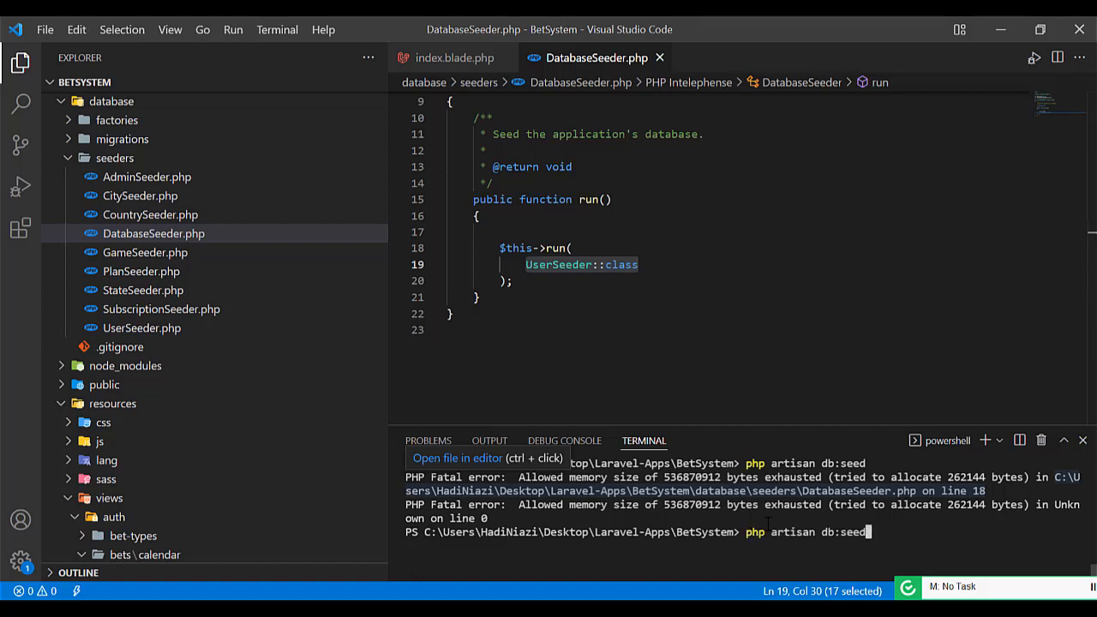
{"action": "key", "text": "Up"}
{"action": "key", "text": "Return"}
{"action": "key", "text": "Up"}
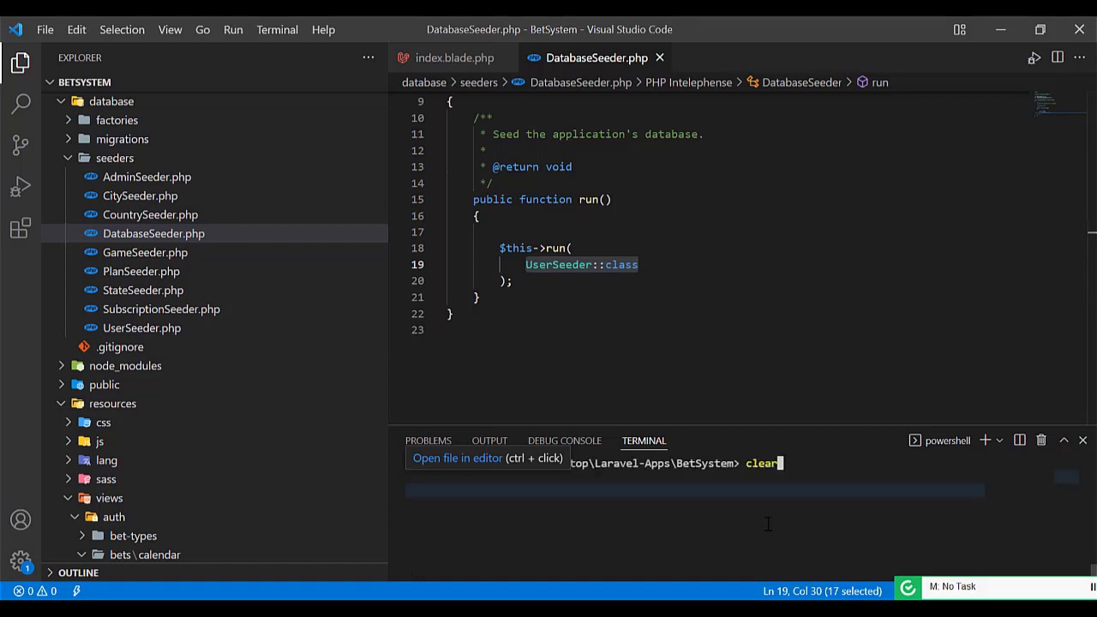
{"action": "key", "text": "Up"}
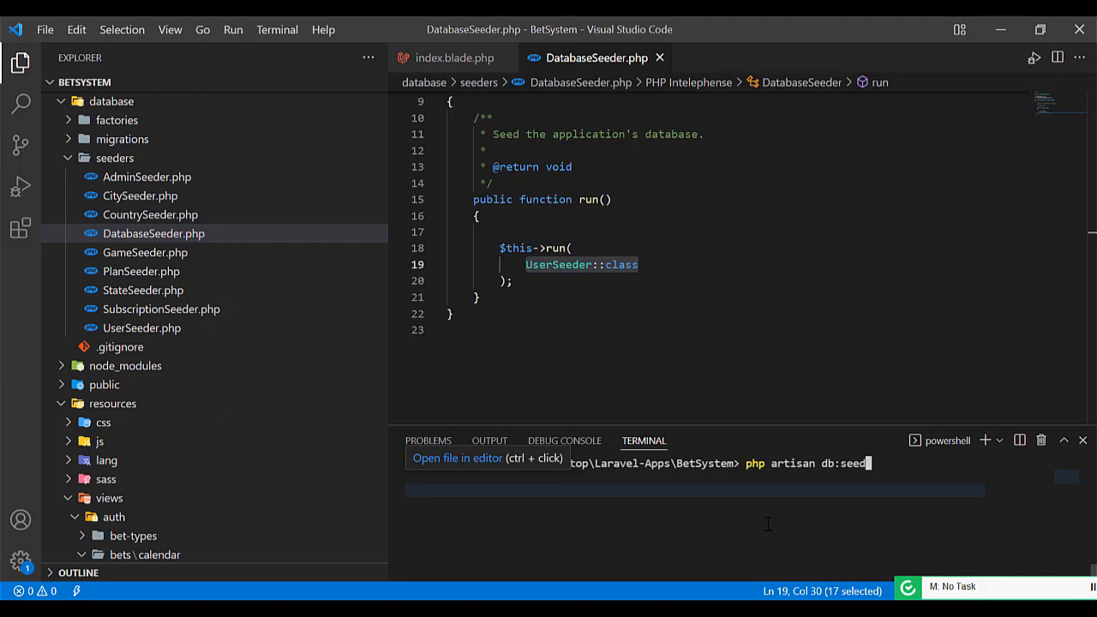
{"action": "key", "text": "Return"}
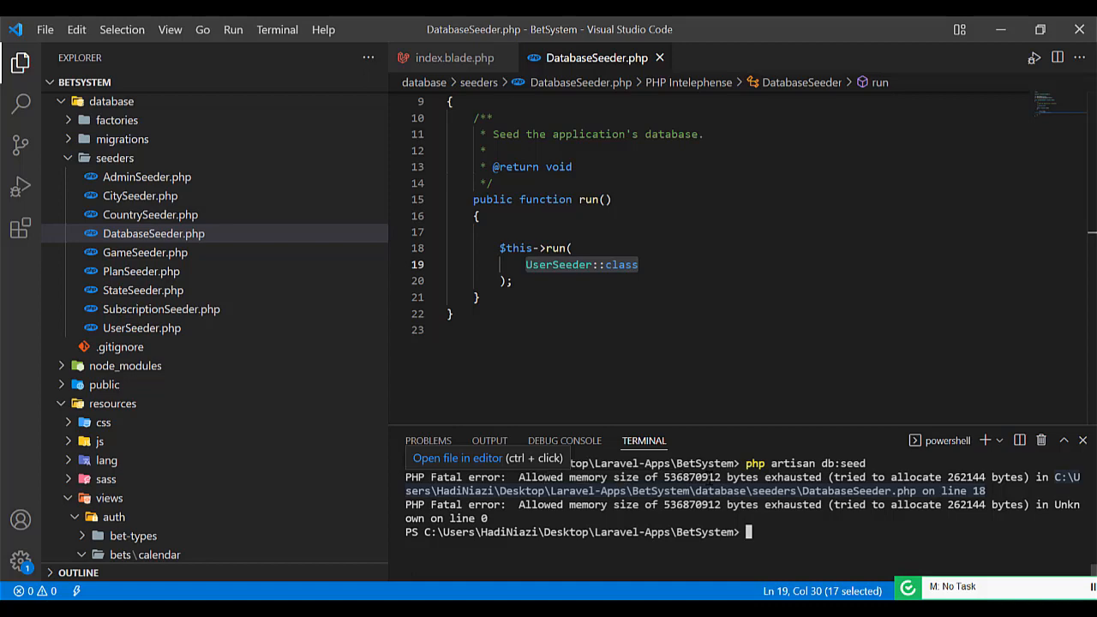
{"action": "key", "text": "super"}
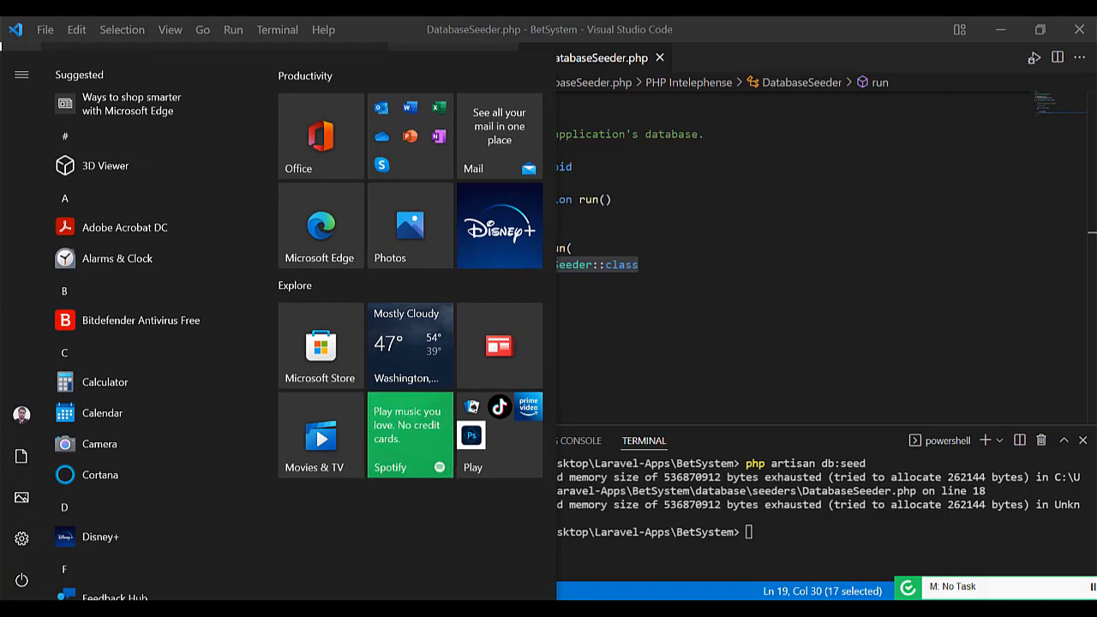
{"action": "type", "text": "cmd"}
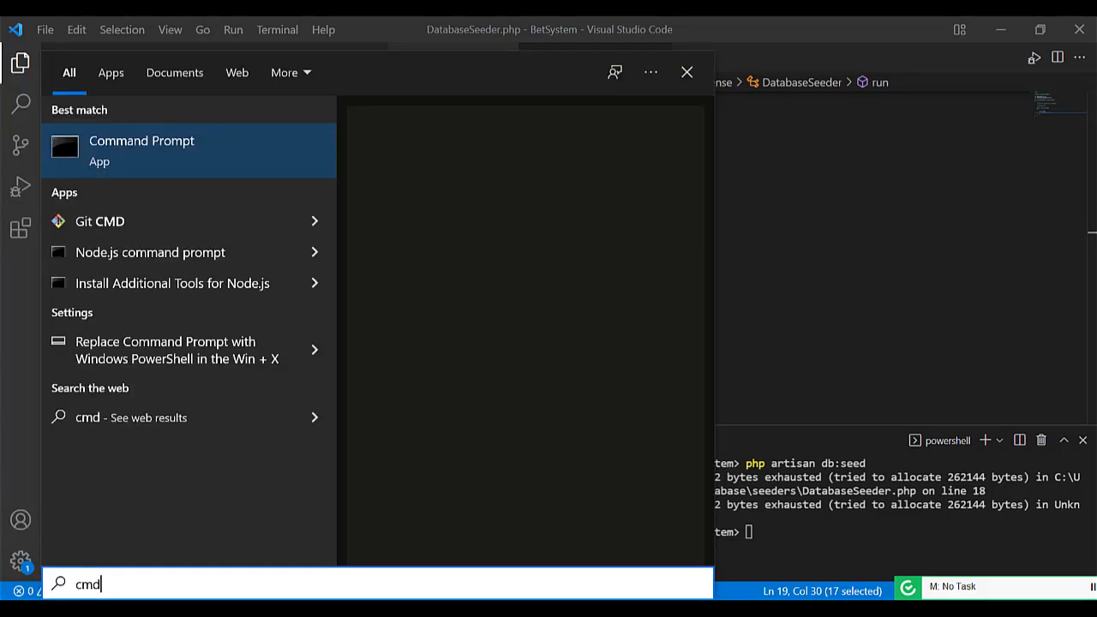
Launch Command Prompt from Start and open php.ini in Notepad from it.
{"action": "key", "text": "Return"}
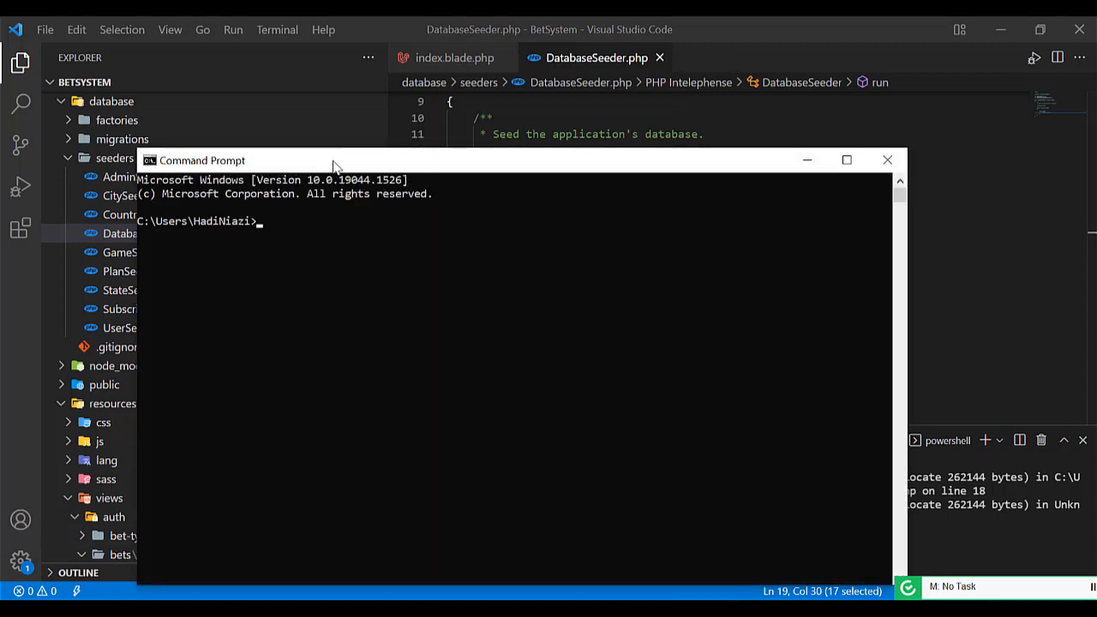
{"action": "left_click", "coordinate": [545, 257]}
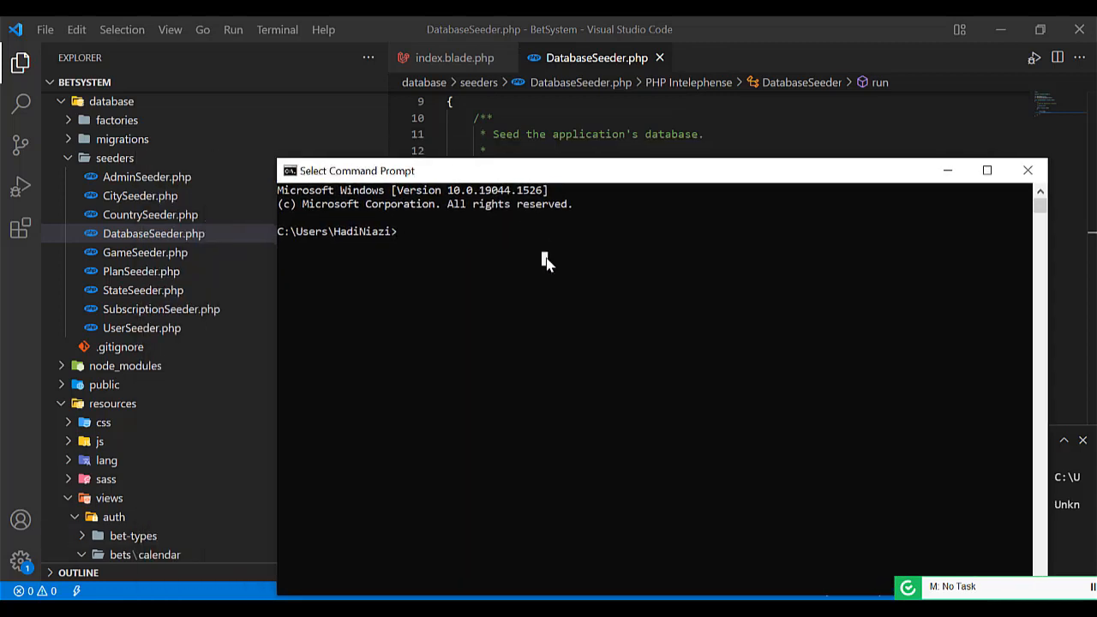
{"action": "type", "text": "php"}
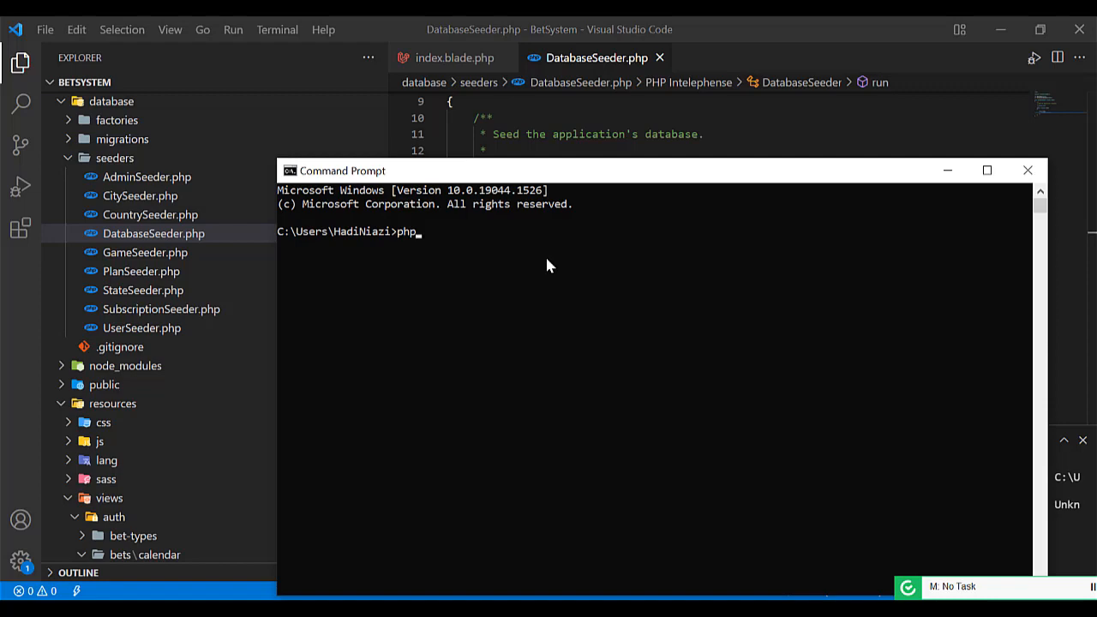
{"action": "type", "text": ".ini"}
{"action": "key", "text": "Return"}
{"action": "scroll", "coordinate": [632, 305], "scroll_direction": "down", "scroll_amount": 4}
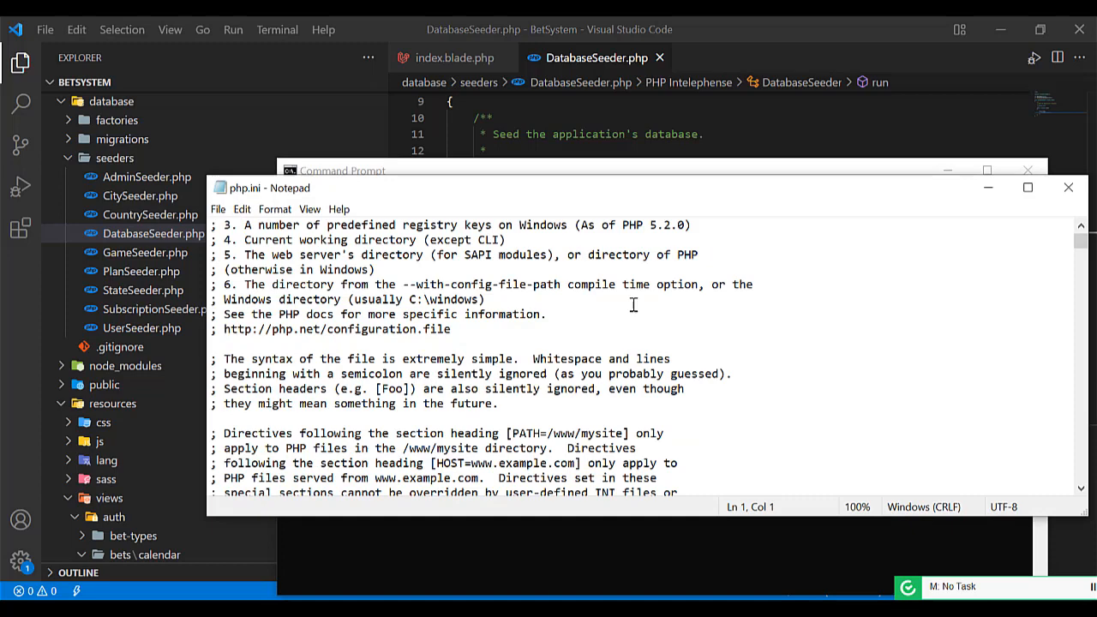
Search php.ini for 'mem' and confirm memory_limit is set to 512M.
{"action": "key", "text": "ctrl+f"}
{"action": "type", "text": "mem"}
{"action": "left_click", "coordinate": [511, 370]}
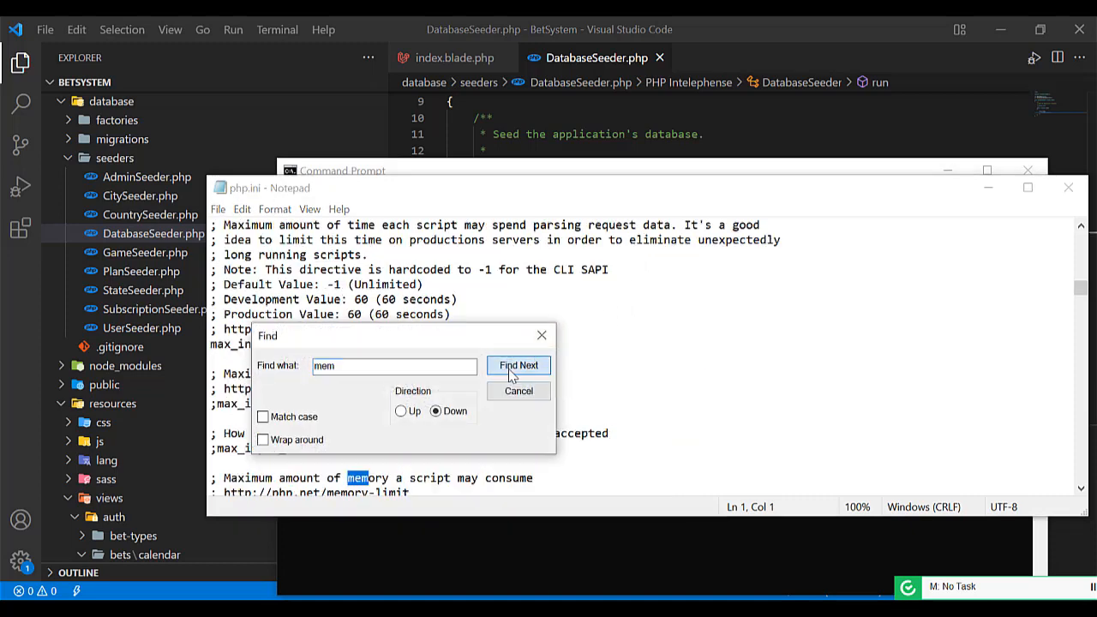
{"action": "left_click", "coordinate": [511, 370]}
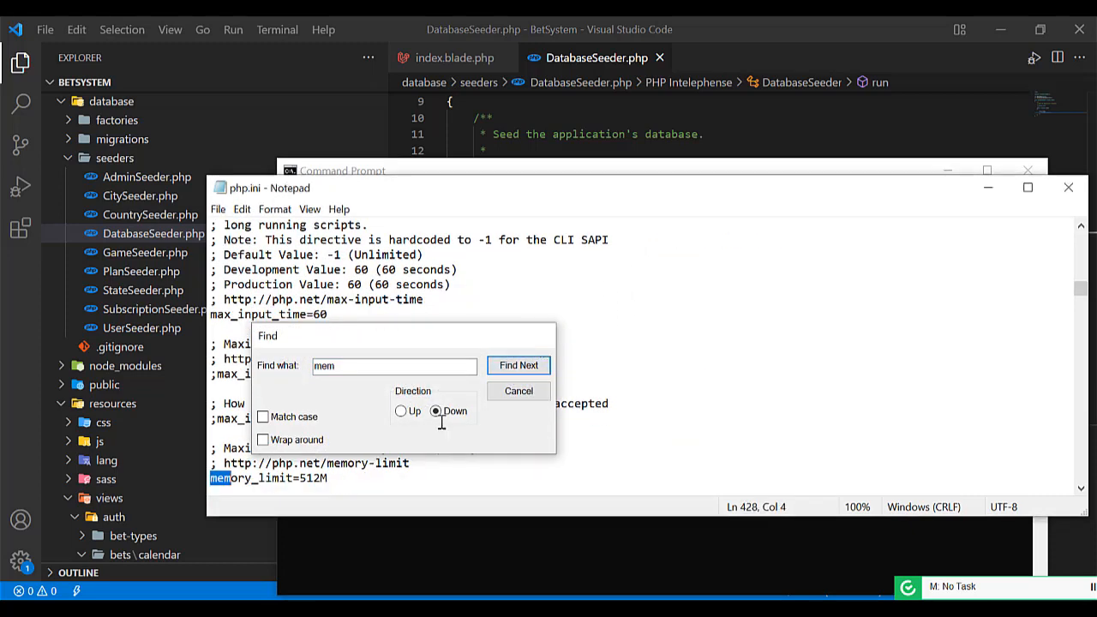
{"action": "key", "text": "Escape"}
{"action": "mouse_move", "coordinate": [238, 478]}
{"action": "left_mouse_down"}
{"action": "mouse_move", "coordinate": [341, 481]}
{"action": "mouse_move", "coordinate": [327, 478]}
{"action": "left_mouse_up"}
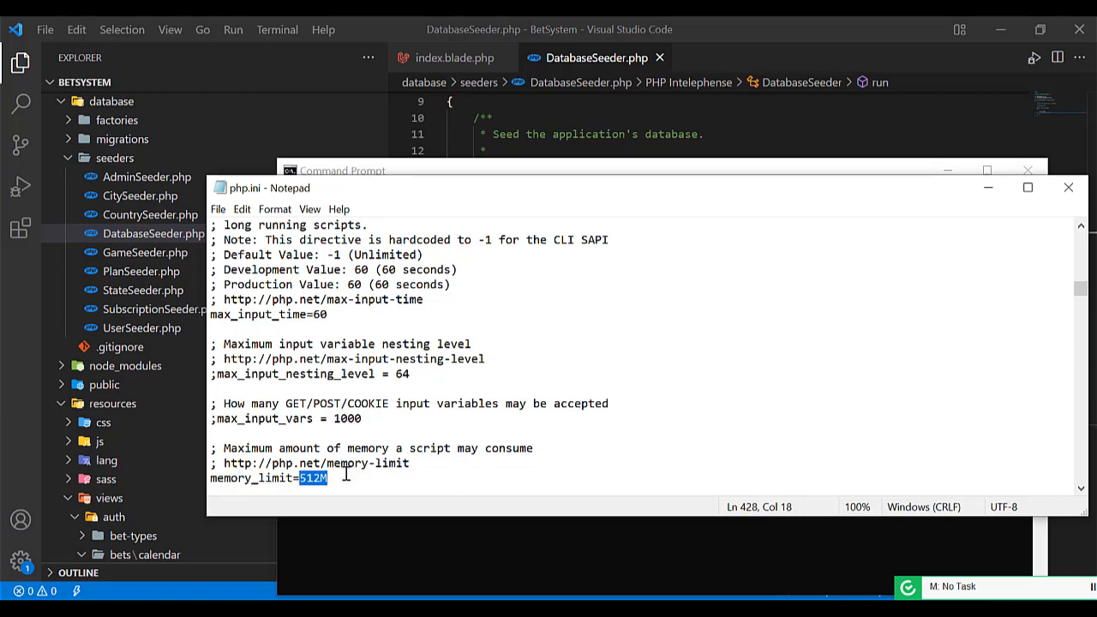
{"action": "left_click", "coordinate": [345, 477]}
{"action": "double_click", "coordinate": [316, 480]}
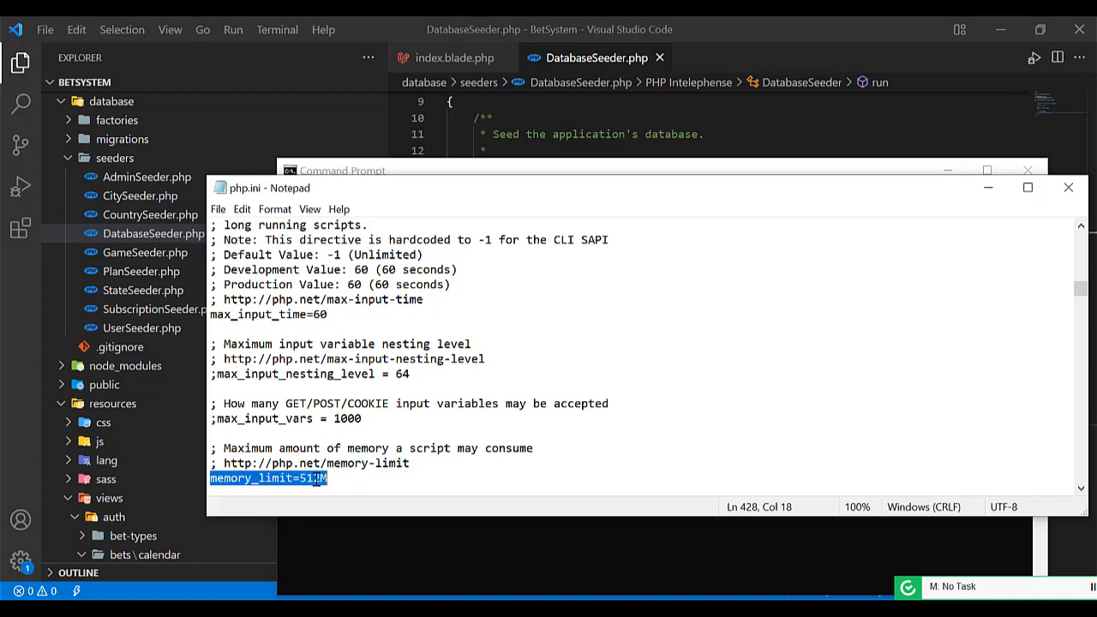
{"action": "left_click", "coordinate": [314, 478]}
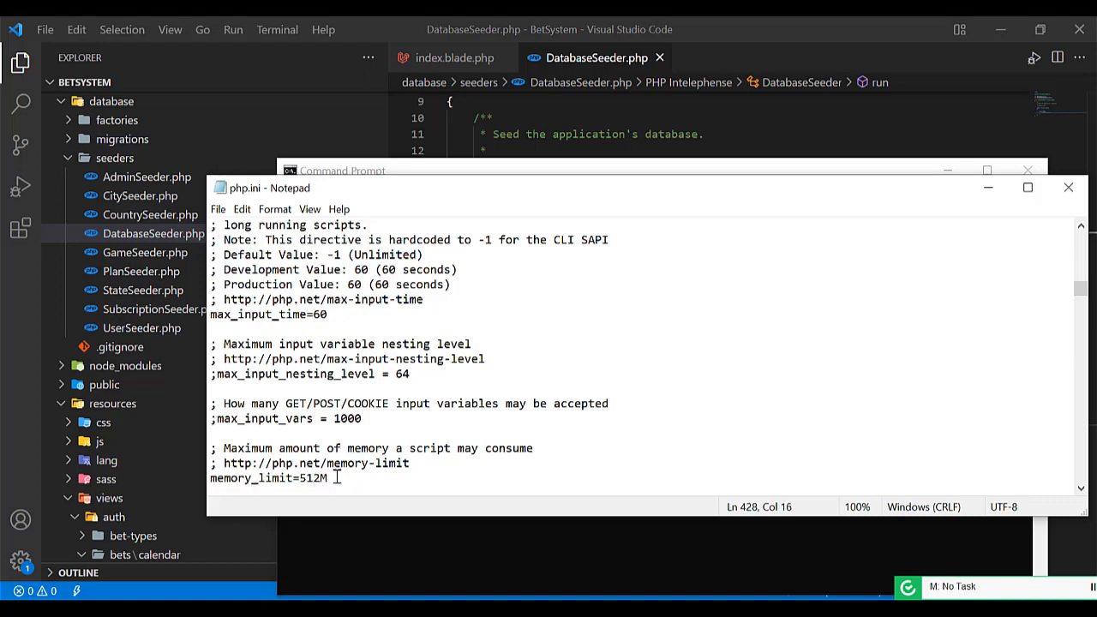
Close php.ini unchanged and exit the Command Prompt.
{"action": "left_click", "coordinate": [1067, 186]}
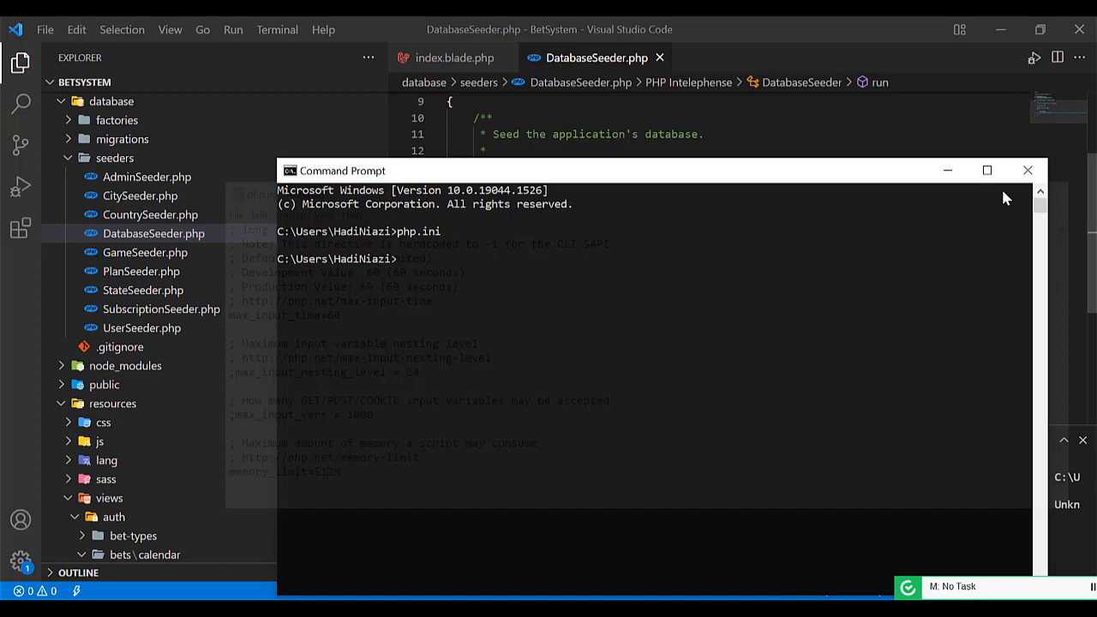
{"action": "left_click", "coordinate": [820, 257]}
{"action": "type", "text": "exit"}
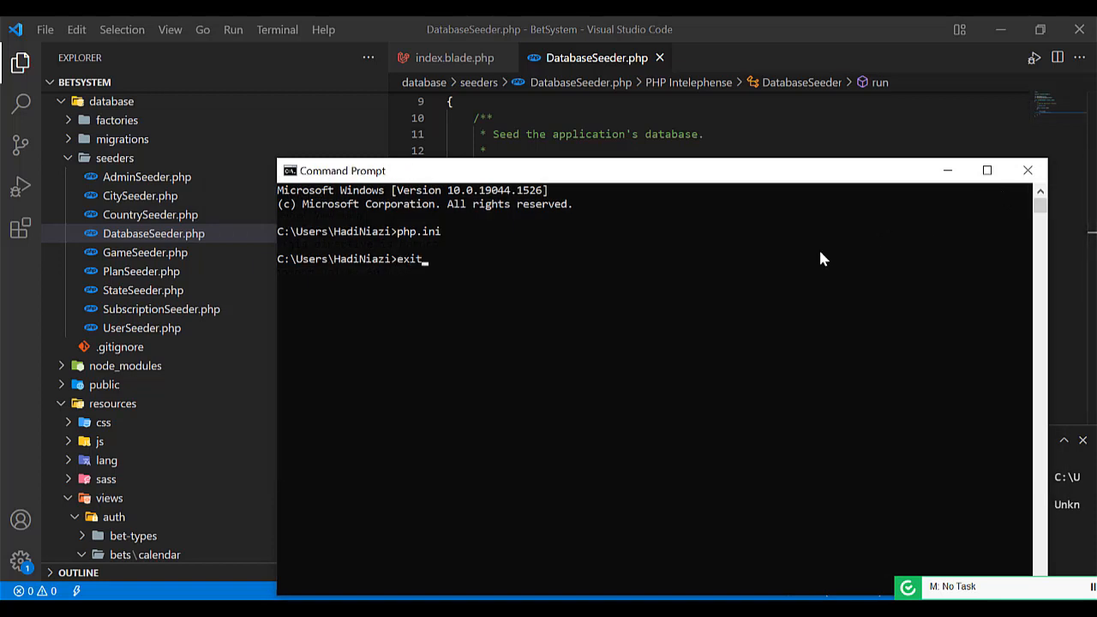
{"action": "key", "text": "Return"}
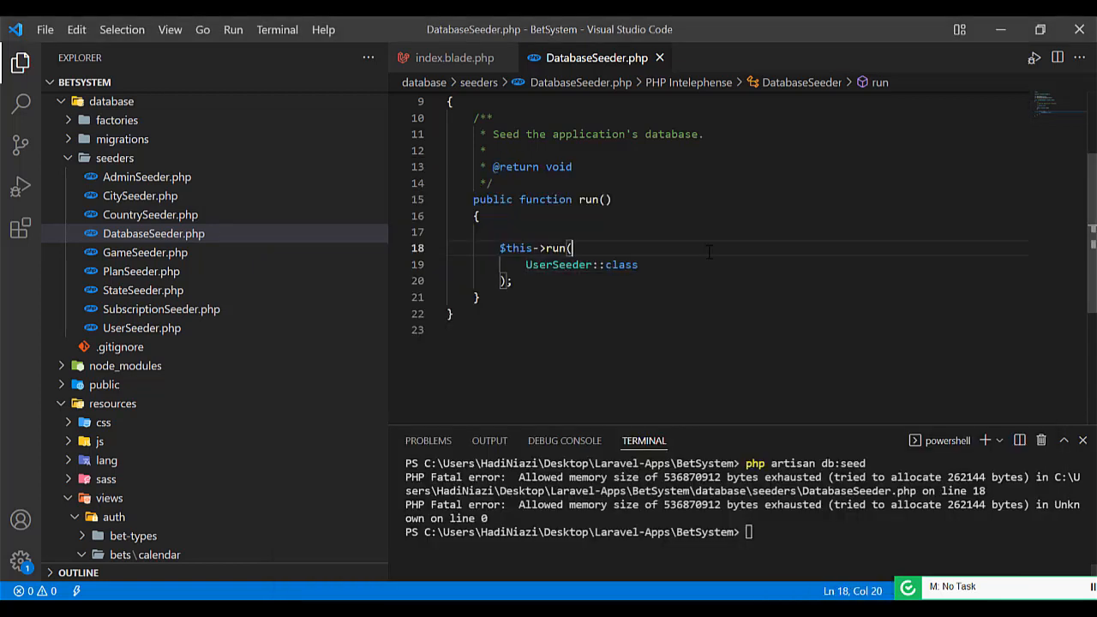
{"action": "scroll", "coordinate": [624, 297], "scroll_direction": "up", "scroll_amount": 2}
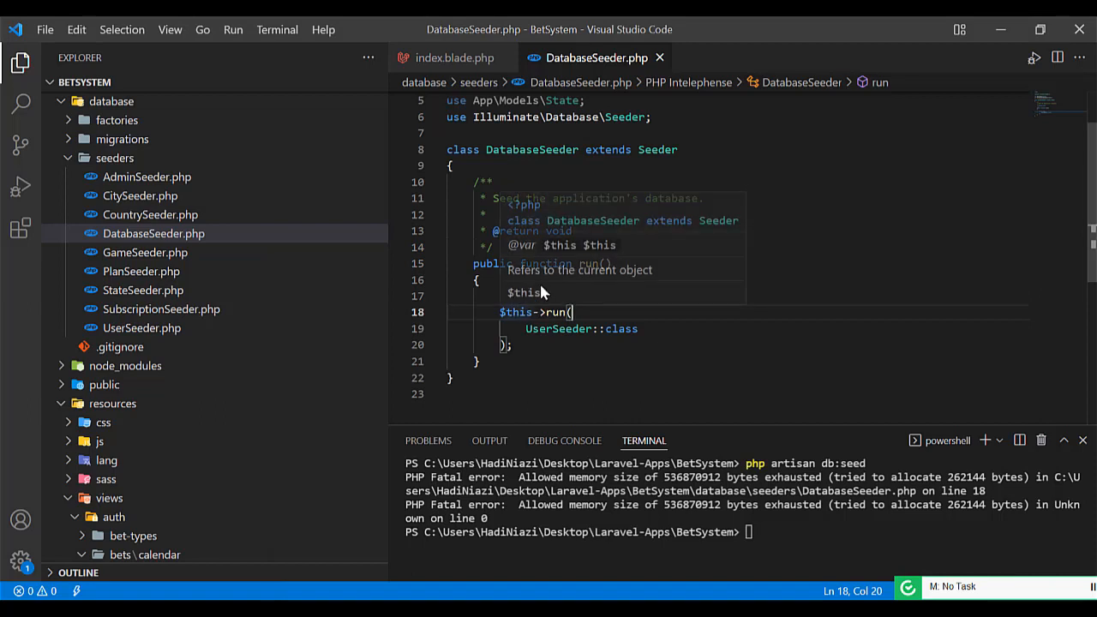
Compare the $this->run statement in DatabaseSeeder with the memory-exhausted error.
{"action": "left_click_drag", "start_coordinate": [469, 264], "coordinate": [613, 264]}
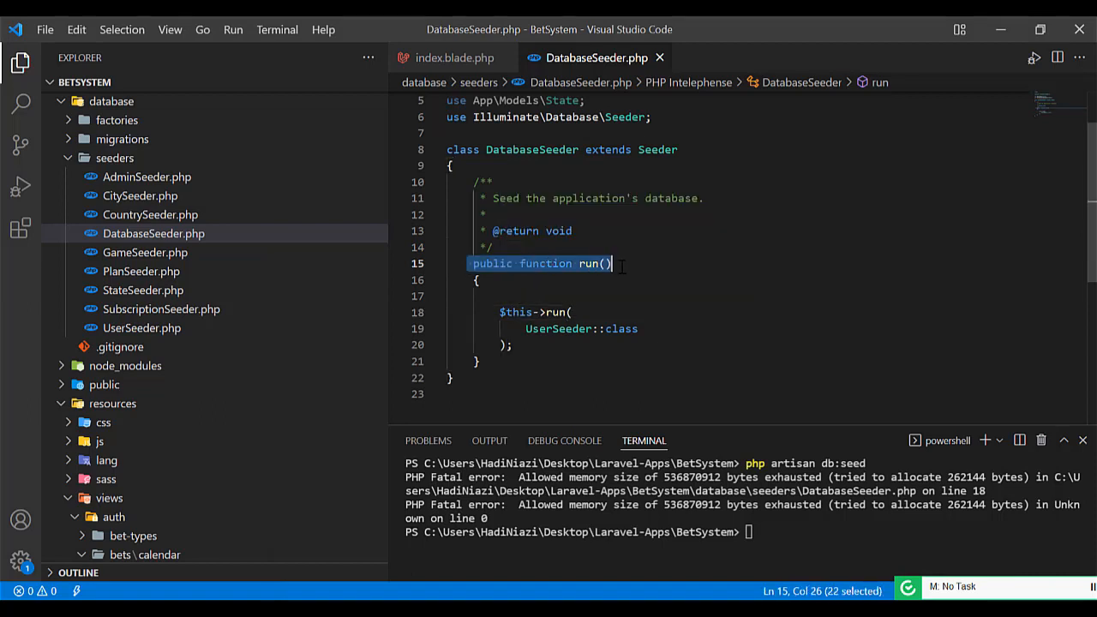
{"action": "mouse_move", "coordinate": [500, 313]}
{"action": "left_mouse_down"}
{"action": "mouse_move", "coordinate": [524, 341]}
{"action": "mouse_move", "coordinate": [514, 346]}
{"action": "left_mouse_up"}
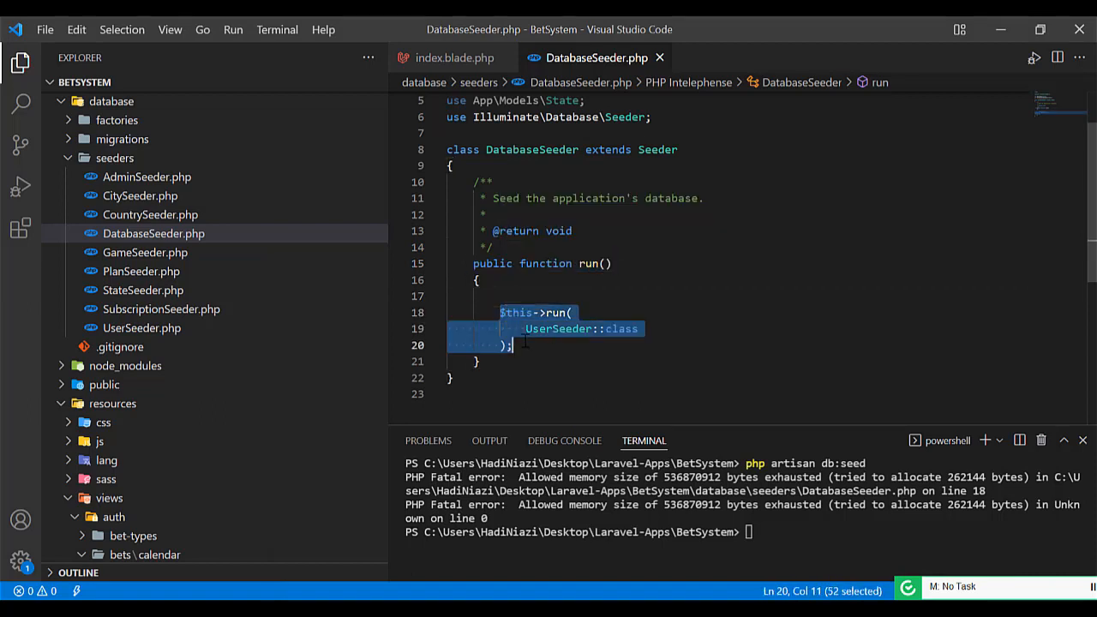
{"action": "left_click", "coordinate": [615, 312]}
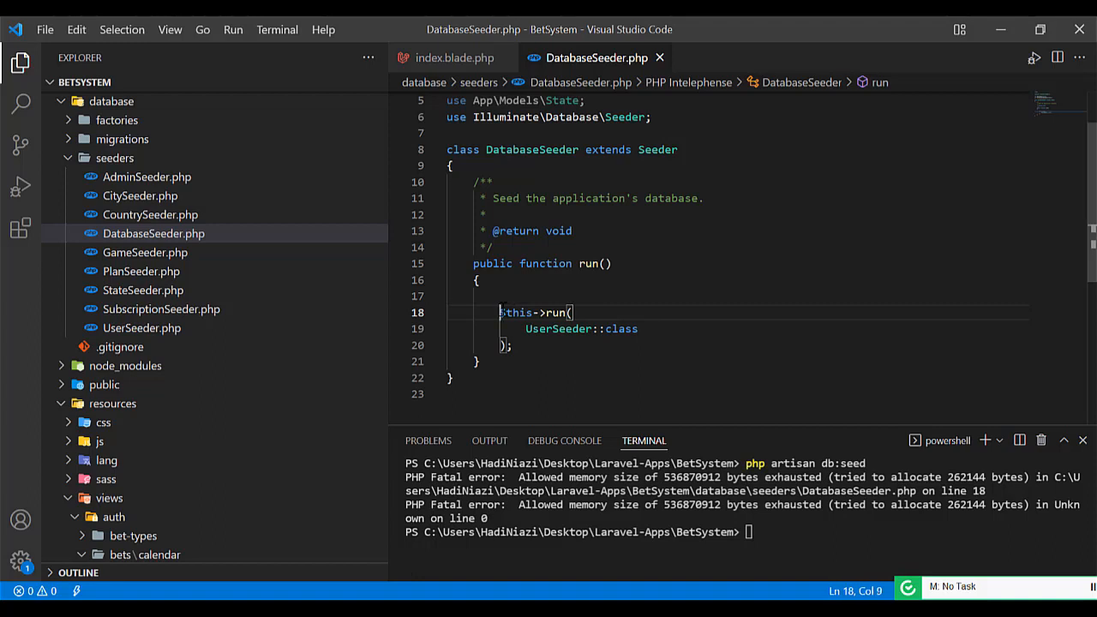
{"action": "left_click_drag", "start_coordinate": [499, 312], "coordinate": [522, 347]}
{"action": "scroll", "coordinate": [523, 347], "scroll_direction": "down", "scroll_amount": 1}
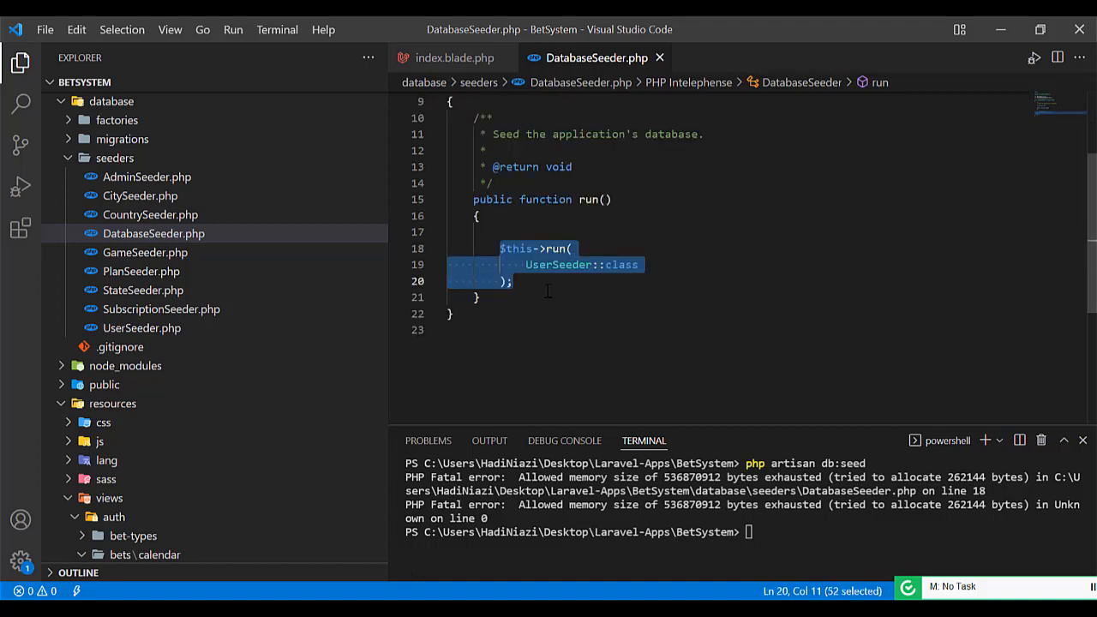
{"action": "left_click", "coordinate": [537, 482]}
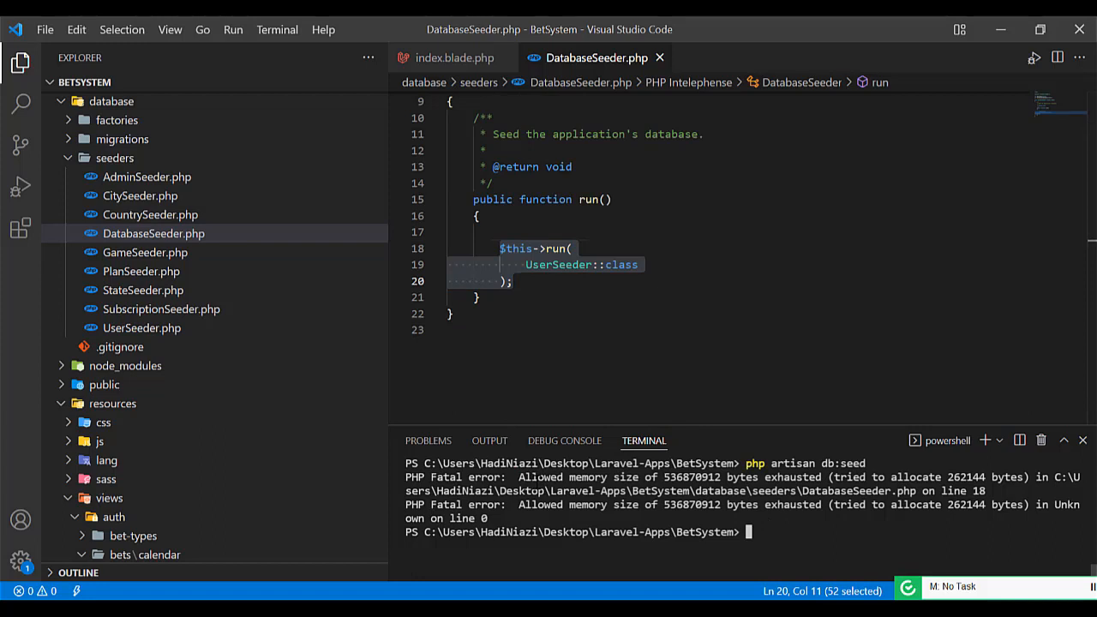
{"action": "left_click_drag", "start_coordinate": [539, 477], "coordinate": [744, 491]}
{"action": "left_click", "coordinate": [641, 300]}
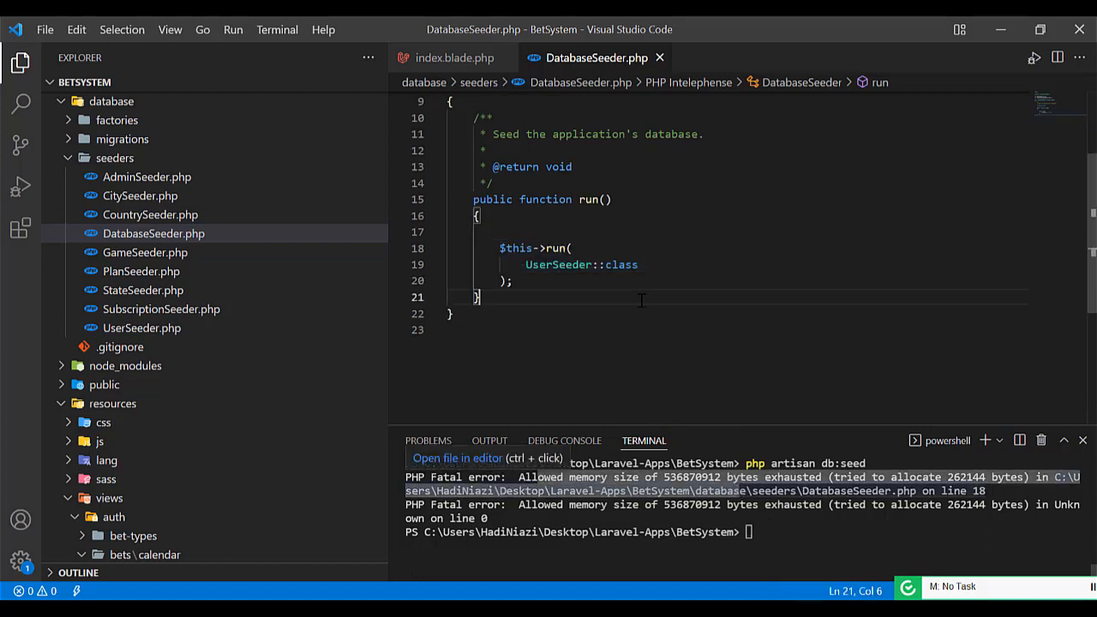
Replace run with call so line 18 reads $this->call(UserSeeder::class).
{"action": "double_click", "coordinate": [555, 247]}
{"action": "key", "text": "BackSpace"}
{"action": "type", "text": "cal"}
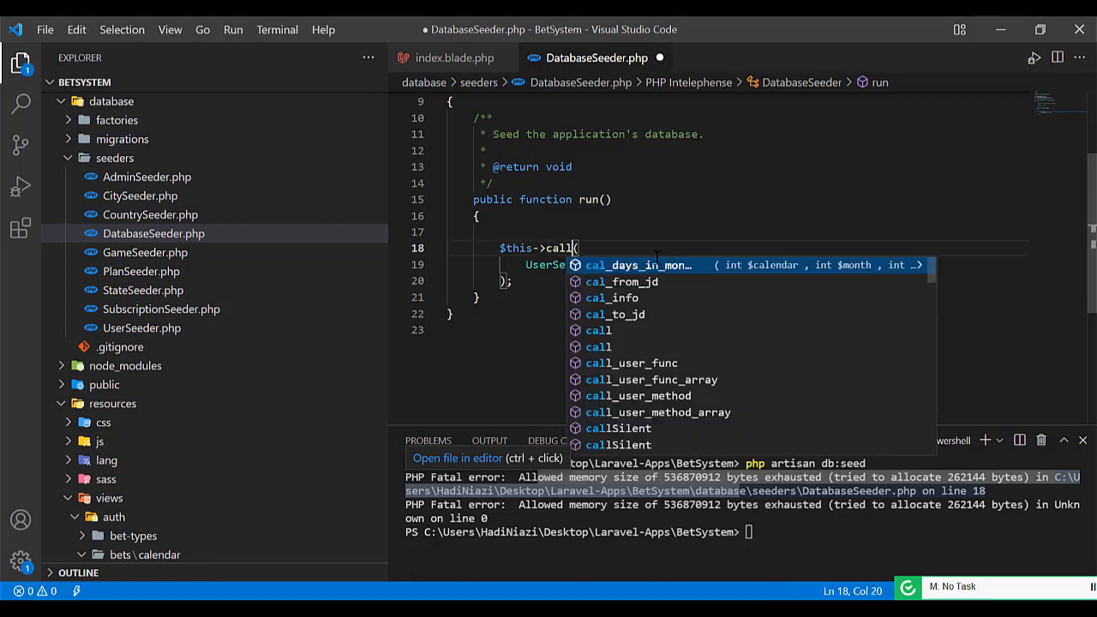
{"action": "type", "text": "l"}
{"action": "key", "text": "Right"}
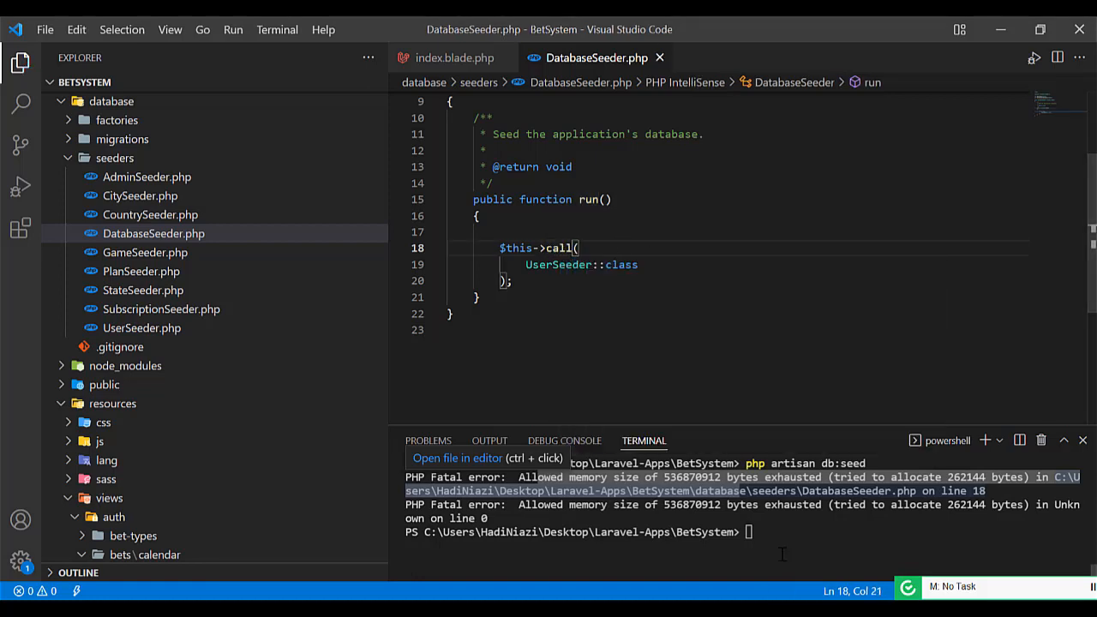
Clear the terminal and rerun php artisan db:seed, which now completes successfully.
{"action": "left_click", "coordinate": [781, 554]}
{"action": "key", "text": "Up"}
{"action": "key", "text": "Up"}
{"action": "key", "text": "Return"}
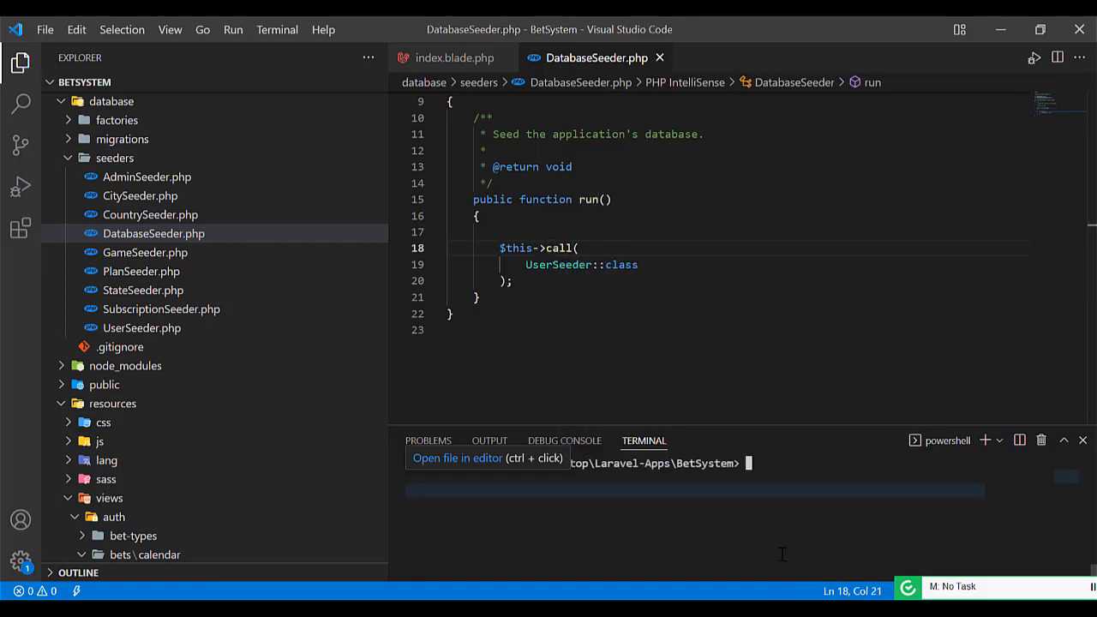
{"action": "key", "text": "Up"}
{"action": "key", "text": "Up"}
{"action": "key", "text": "Return"}
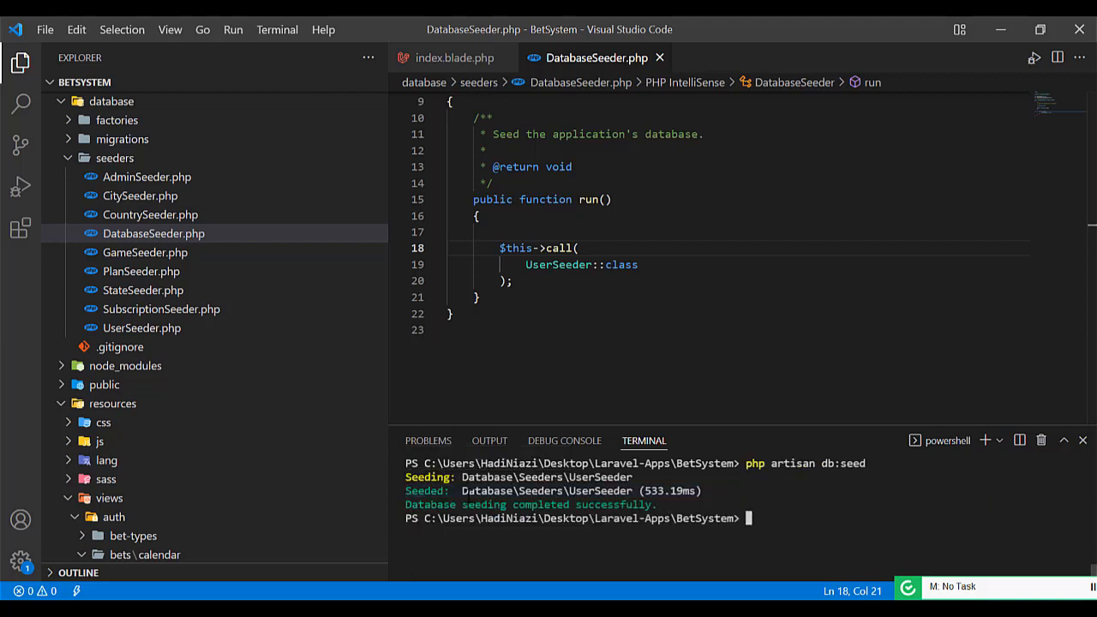
{"action": "left_click_drag", "start_coordinate": [405, 477], "coordinate": [656, 505]}
Switch to phpMyAdmin and reload the users table, showing two seeded rows.
{"action": "key", "text": "alt+Tab"}
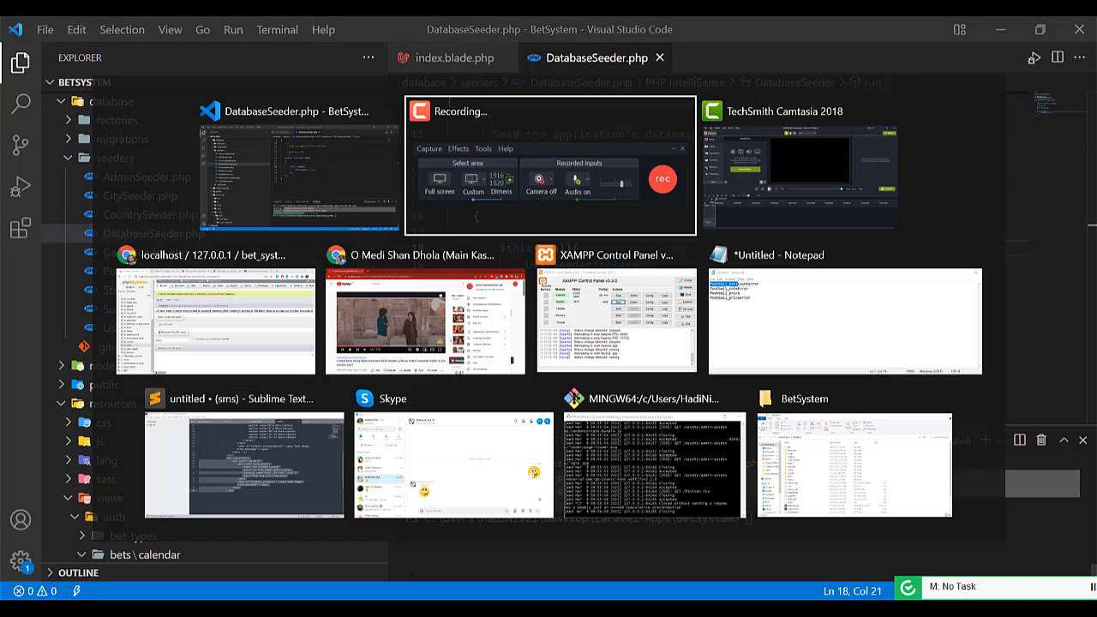
{"action": "key", "text": "alt+Tab"}
{"action": "key", "text": "alt+Tab"}
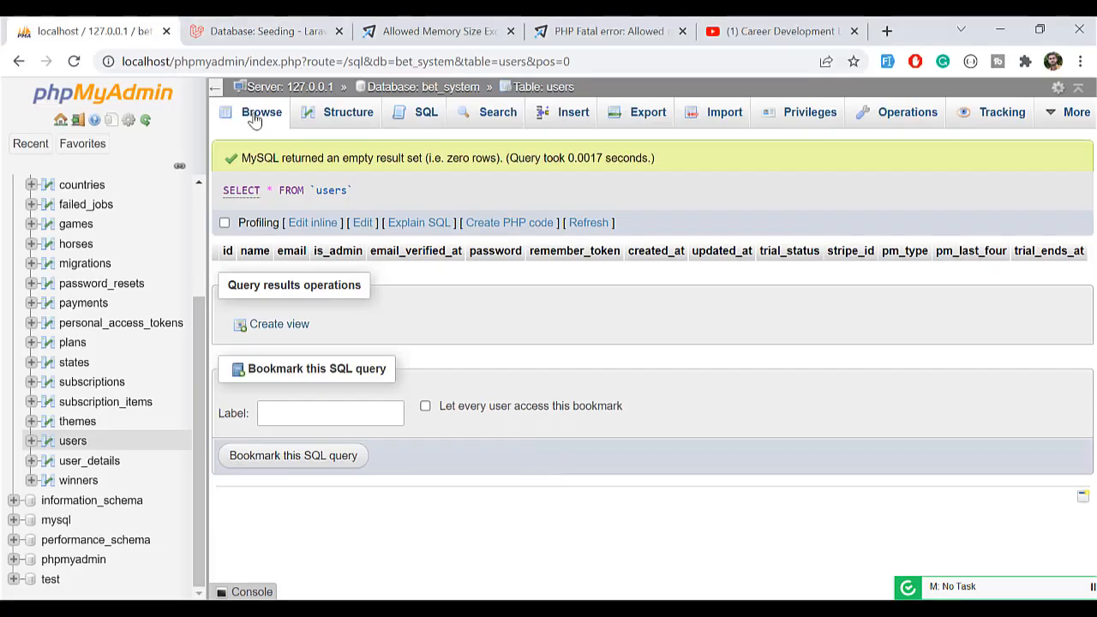
{"action": "left_click", "coordinate": [255, 120]}
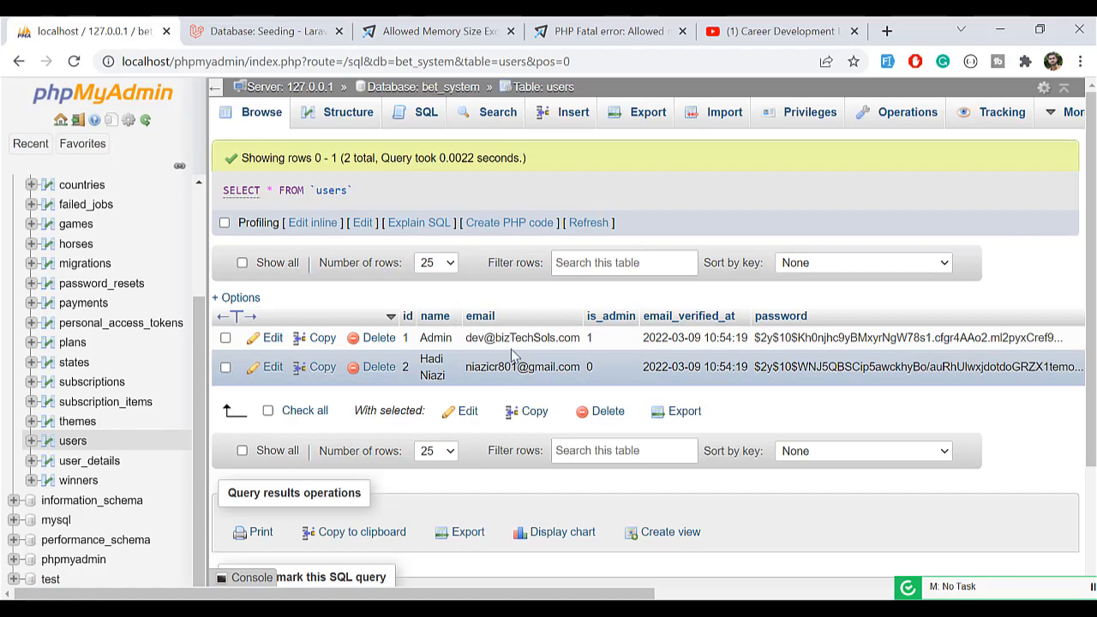
Wrap UserSeeder::class in an array so line 18 reads $this->call([ ... ]).
{"action": "key", "text": "alt+Tab"}
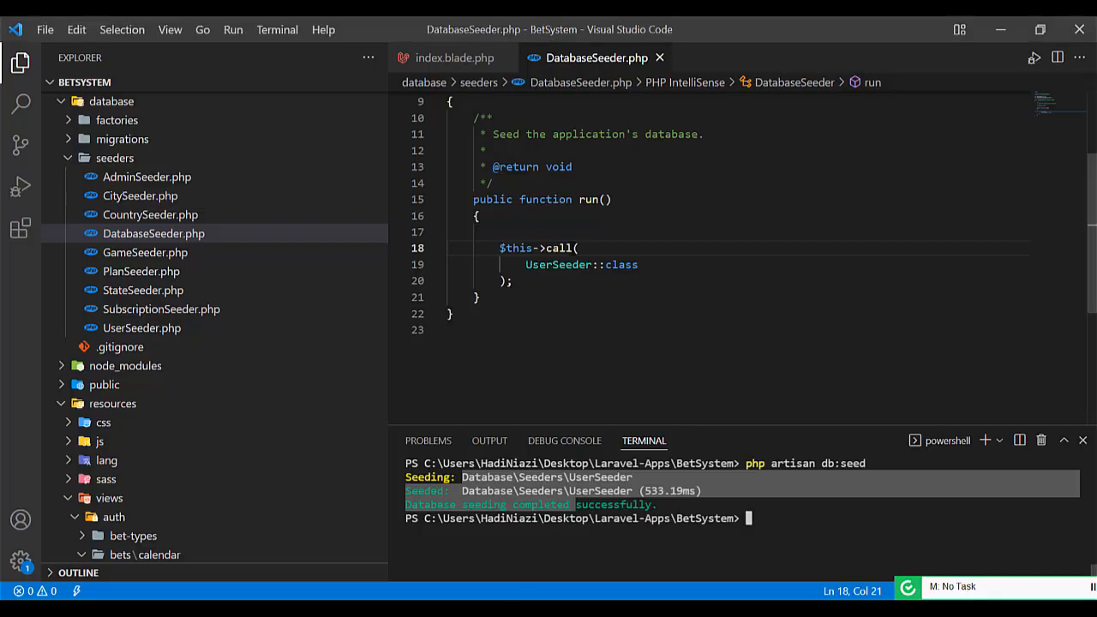
{"action": "key", "text": "Left"}
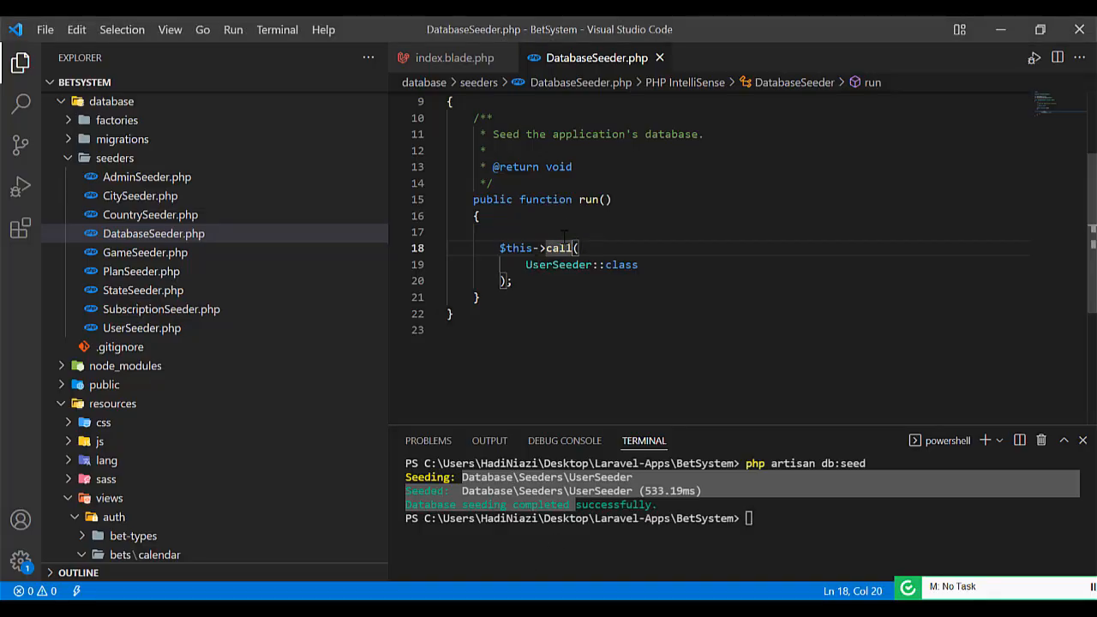
{"action": "double_click", "coordinate": [558, 248]}
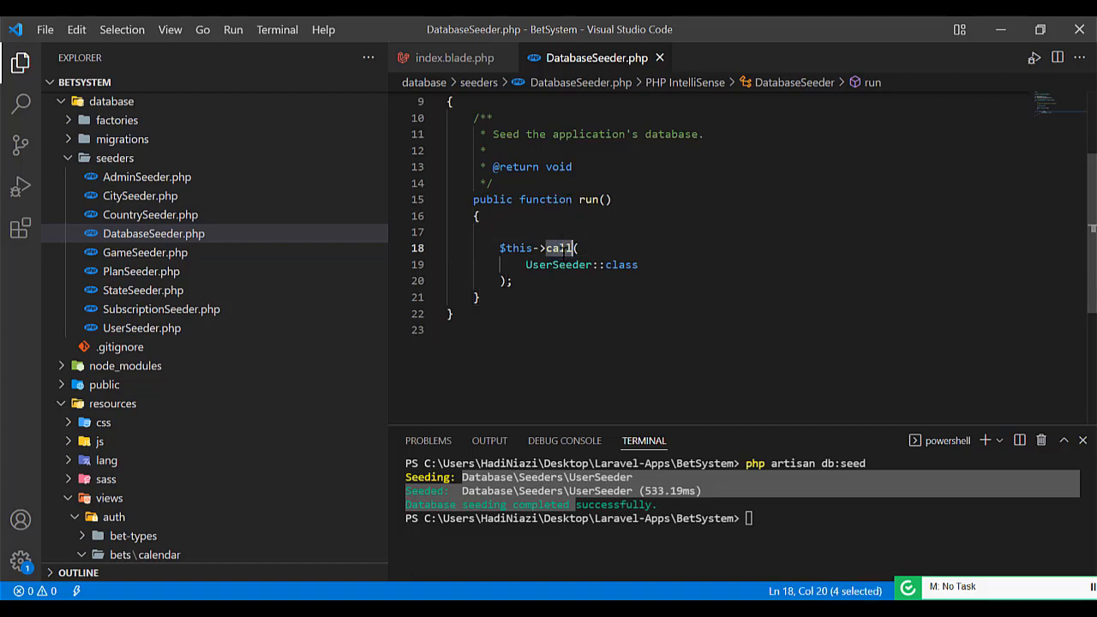
{"action": "left_click", "coordinate": [582, 248]}
{"action": "left_click_drag", "start_coordinate": [525, 265], "coordinate": [665, 264]}
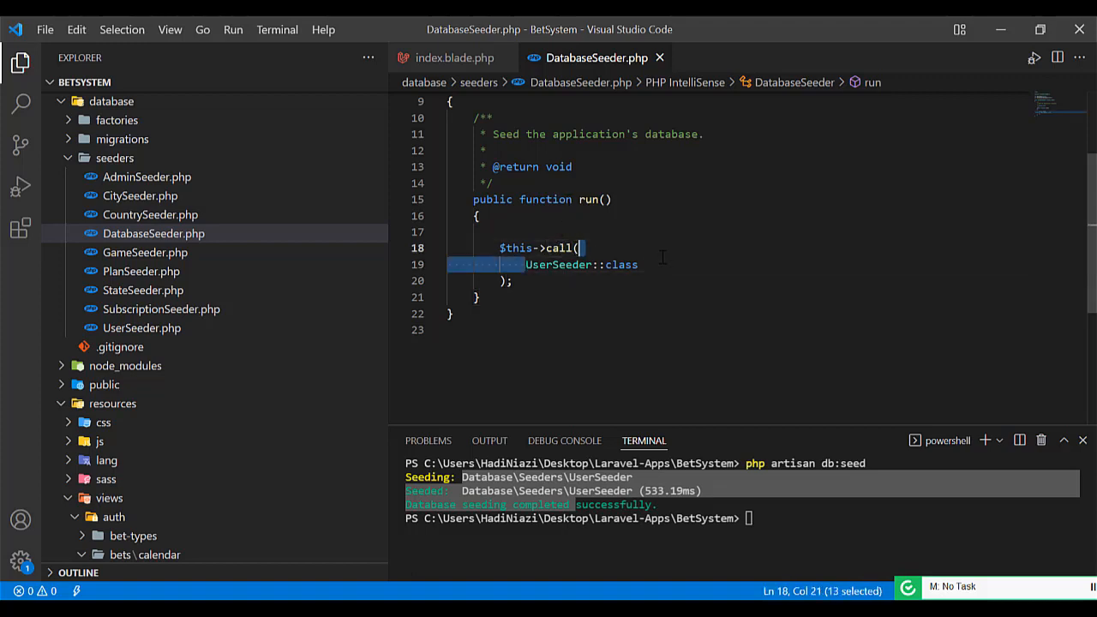
{"action": "key", "text": "BackSpace"}
{"action": "left_click", "coordinate": [582, 248]}
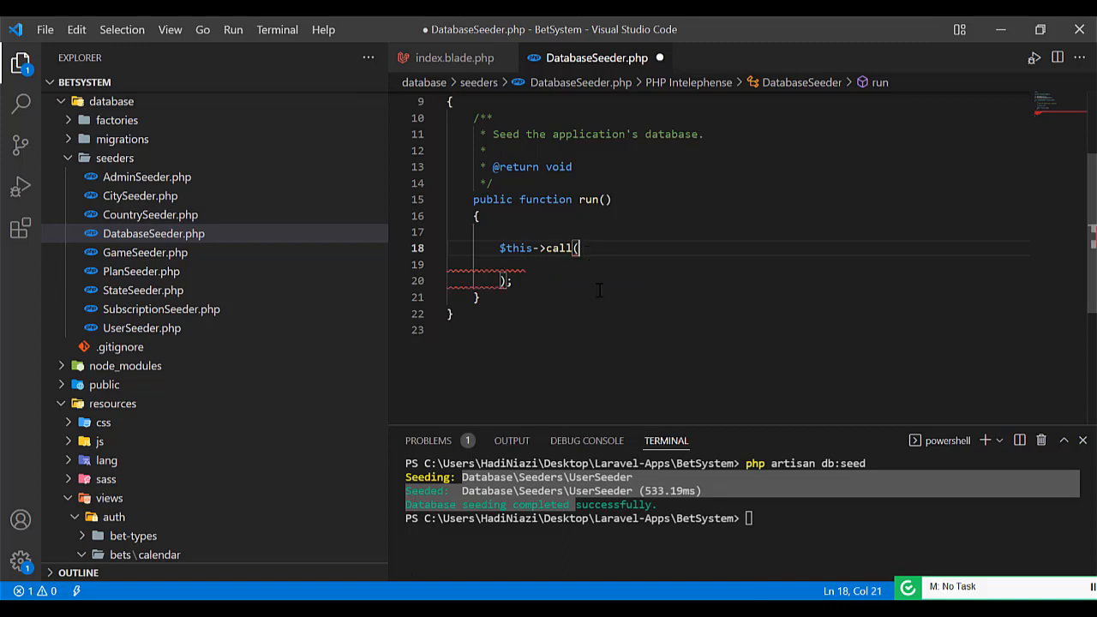
{"action": "type", "text": "["}
{"action": "key", "text": "Return"}
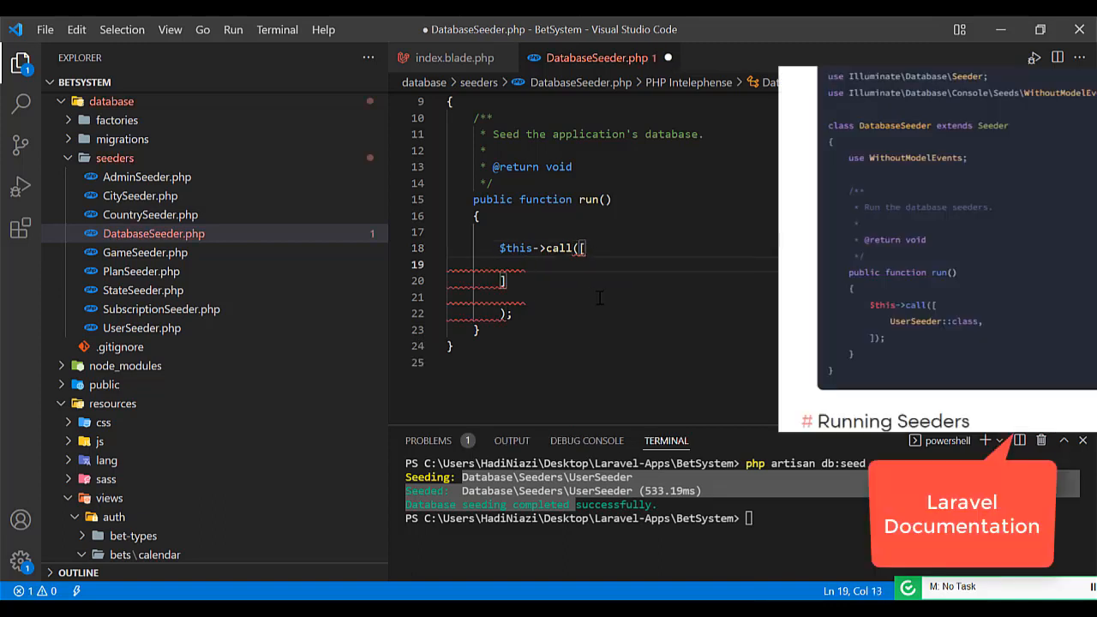
{"action": "type", "text": "UserSeeder::class"}
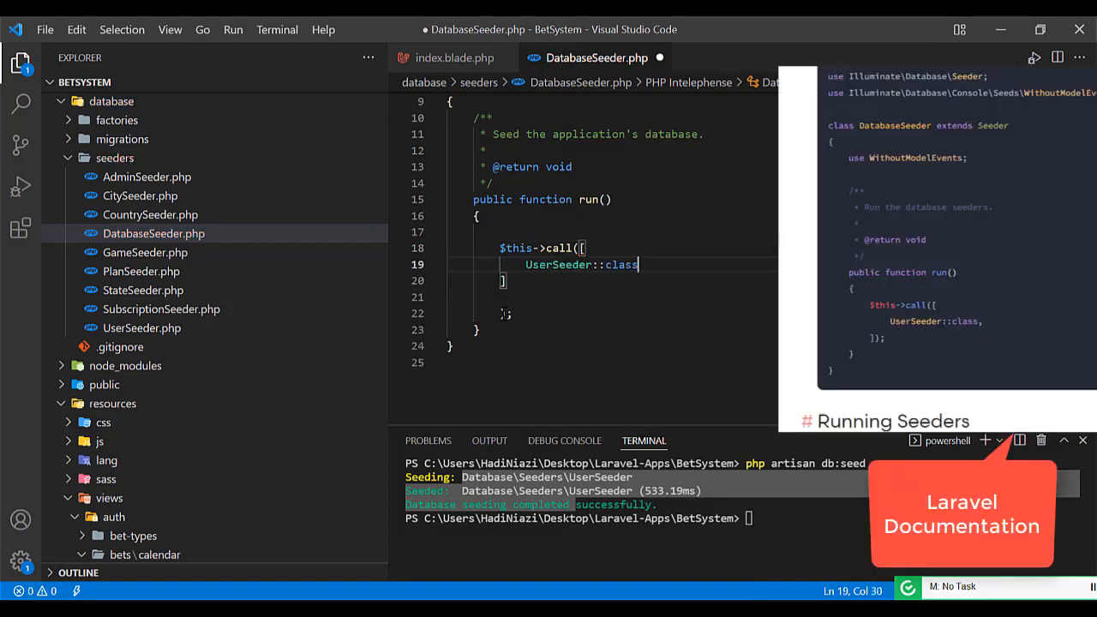
{"action": "left_click_drag", "start_coordinate": [504, 314], "coordinate": [506, 280]}
{"action": "key", "text": "BackSpace"}
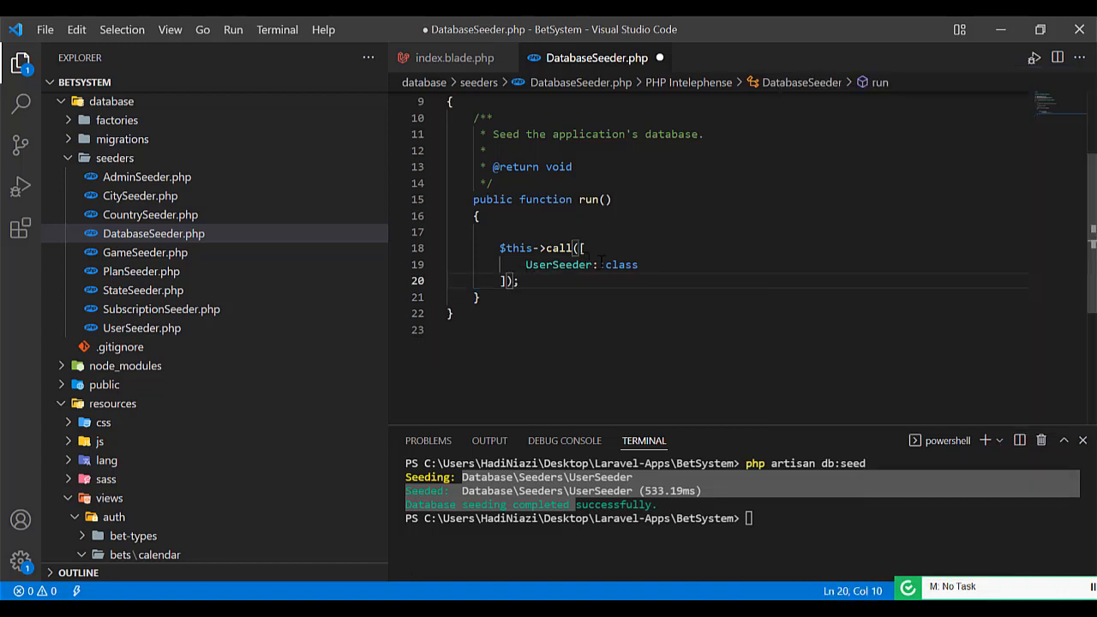
Add GameSeeder::class as a second array entry and save DatabaseSeeder.php.
{"action": "left_click", "coordinate": [651, 265]}
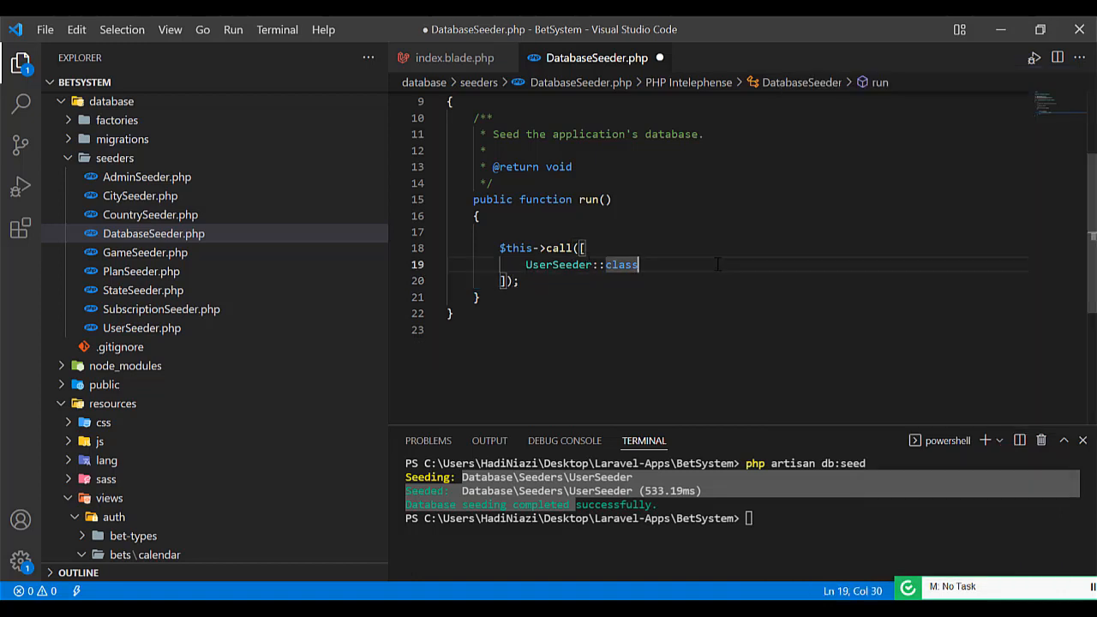
{"action": "type", "text": ","}
{"action": "key", "text": "Return"}
{"action": "type", "text": "Game"}
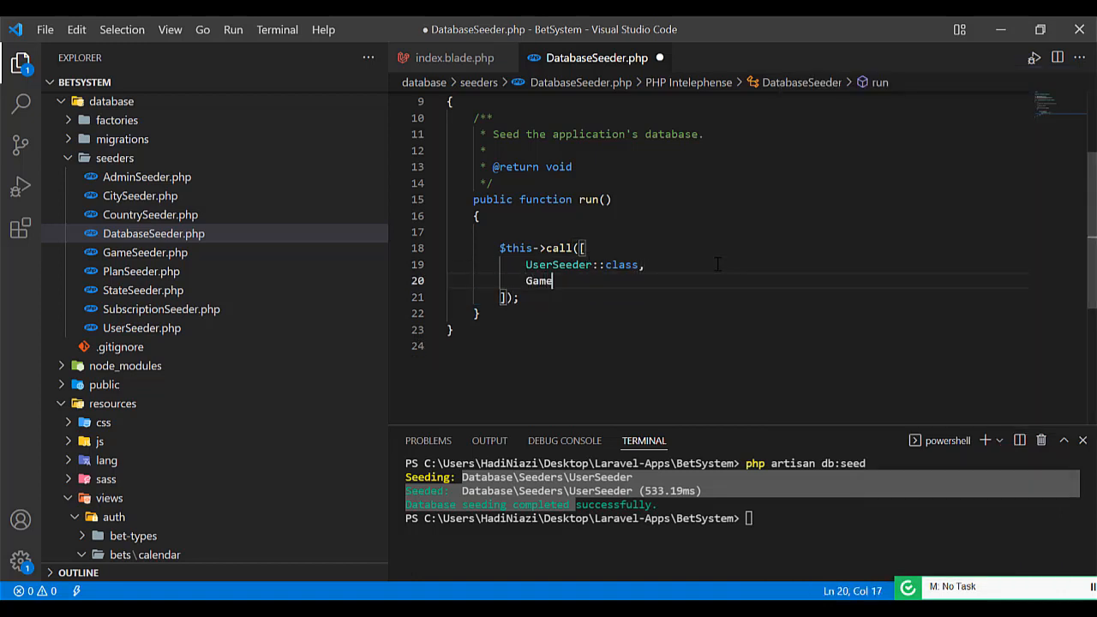
{"action": "type", "text": "Seede"}
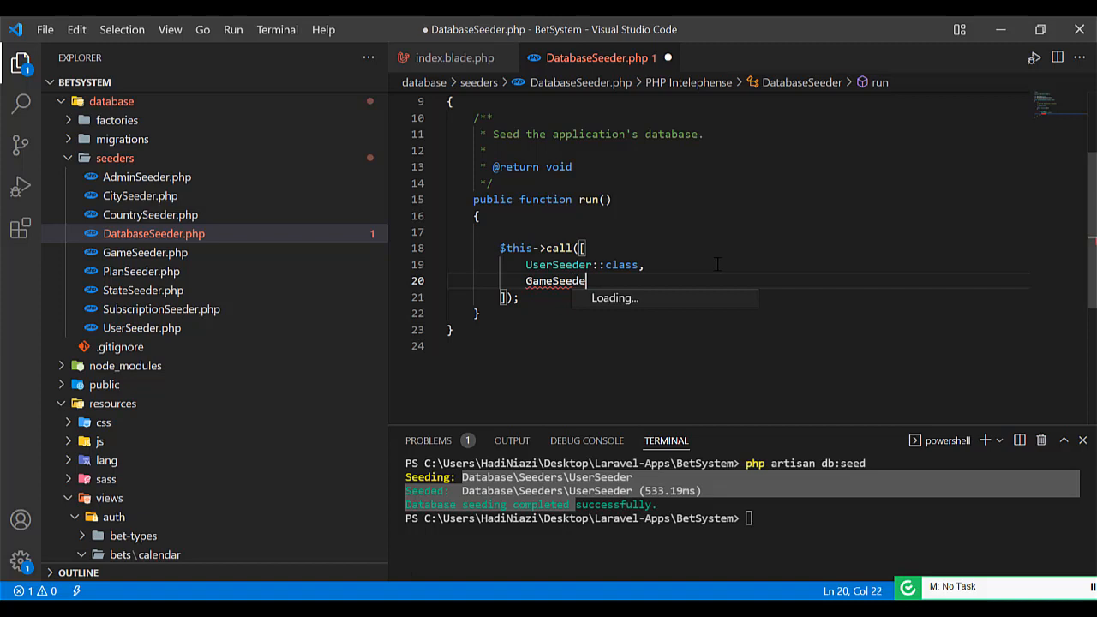
{"action": "type", "text": "::cl"}
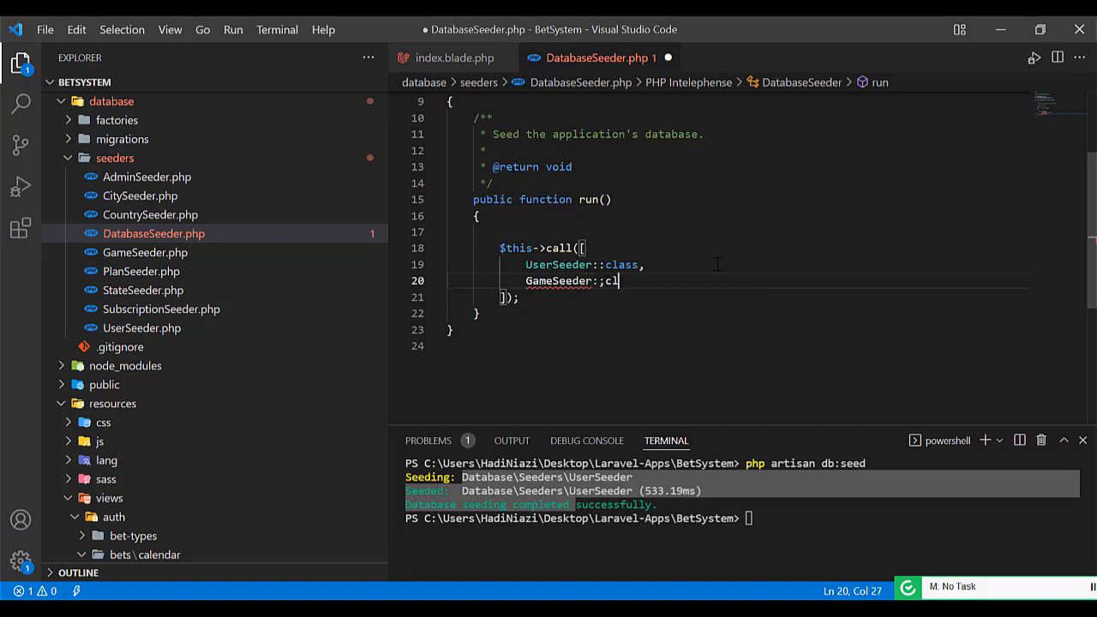
{"action": "key", "text": "BackSpace"}
{"action": "key", "text": "BackSpace"}
{"action": "key", "text": "BackSpace"}
{"action": "type", "text": ":clas"}
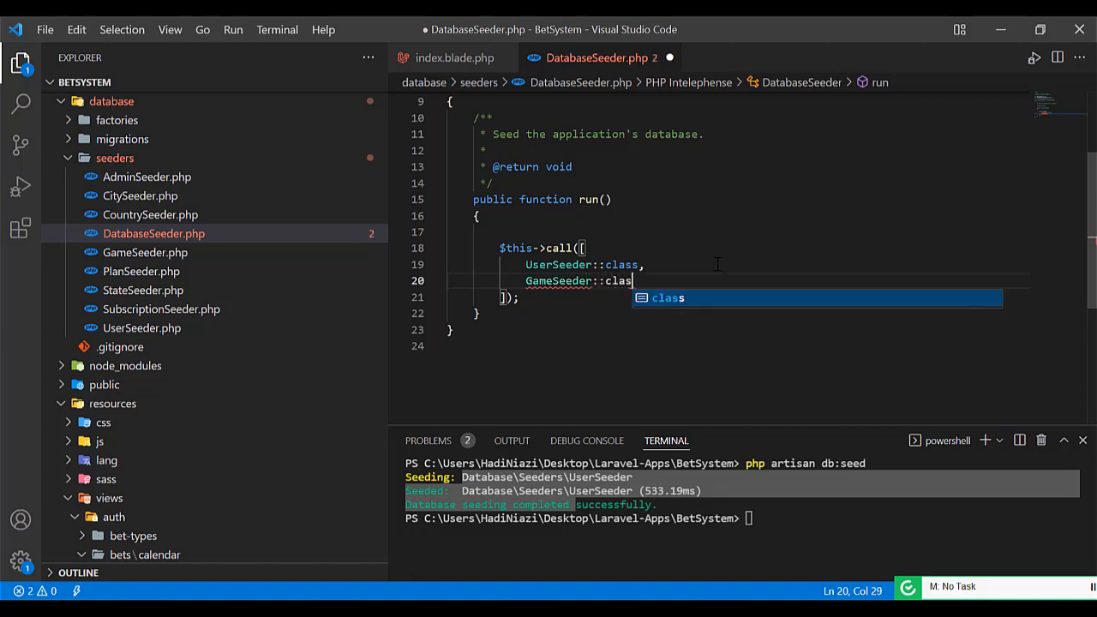
{"action": "type", "text": "s,"}
{"action": "key", "text": "ctrl+s"}
{"action": "scroll", "coordinate": [717, 264], "scroll_direction": "up", "scroll_amount": 3}
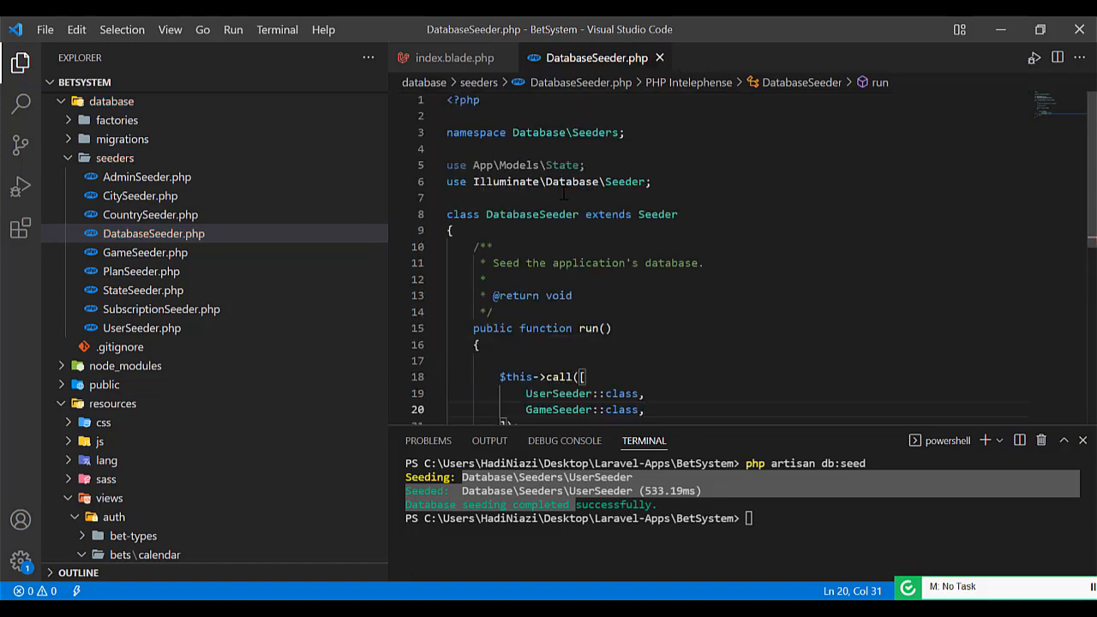
{"action": "scroll", "coordinate": [580, 182], "scroll_direction": "down", "scroll_amount": 2}
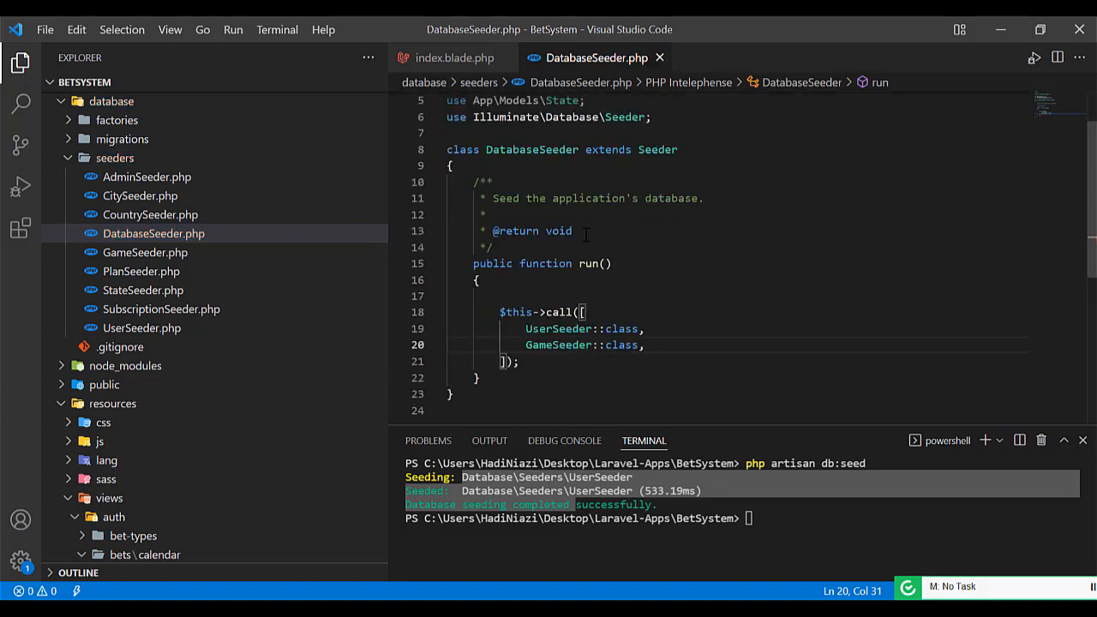
{"action": "scroll", "coordinate": [586, 232], "scroll_direction": "up", "scroll_amount": 2}
{"action": "left_click_drag", "start_coordinate": [506, 164], "coordinate": [585, 165]}
{"action": "scroll", "coordinate": [597, 237], "scroll_direction": "down", "scroll_amount": 2}
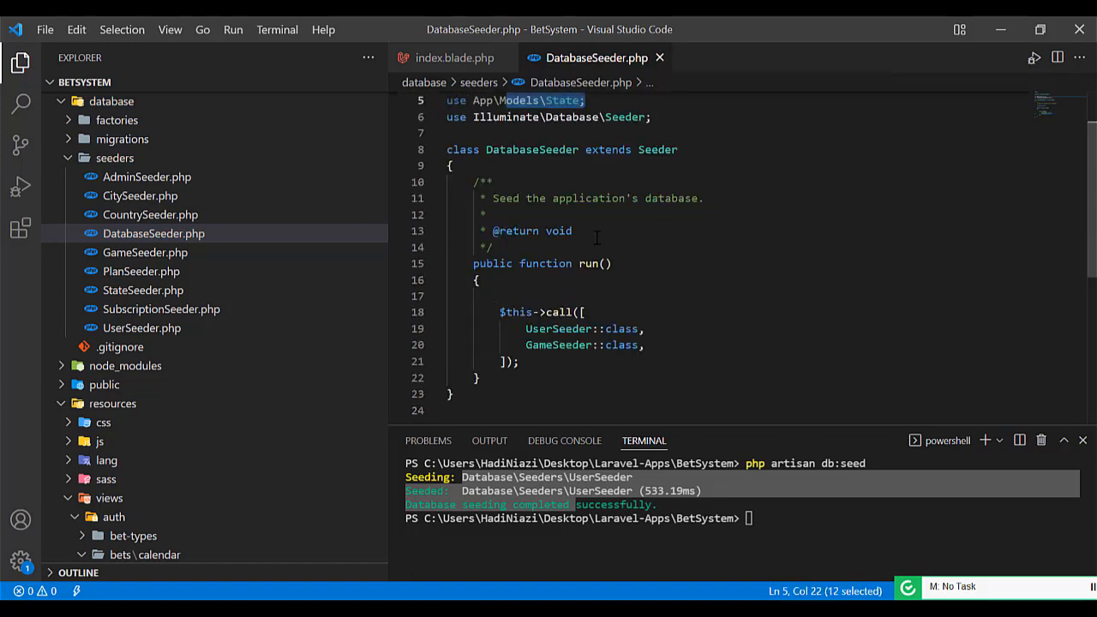
Recall the php artisan db:seed command at the terminal prompt.
{"action": "double_click", "coordinate": [590, 345]}
{"action": "key", "text": "End"}
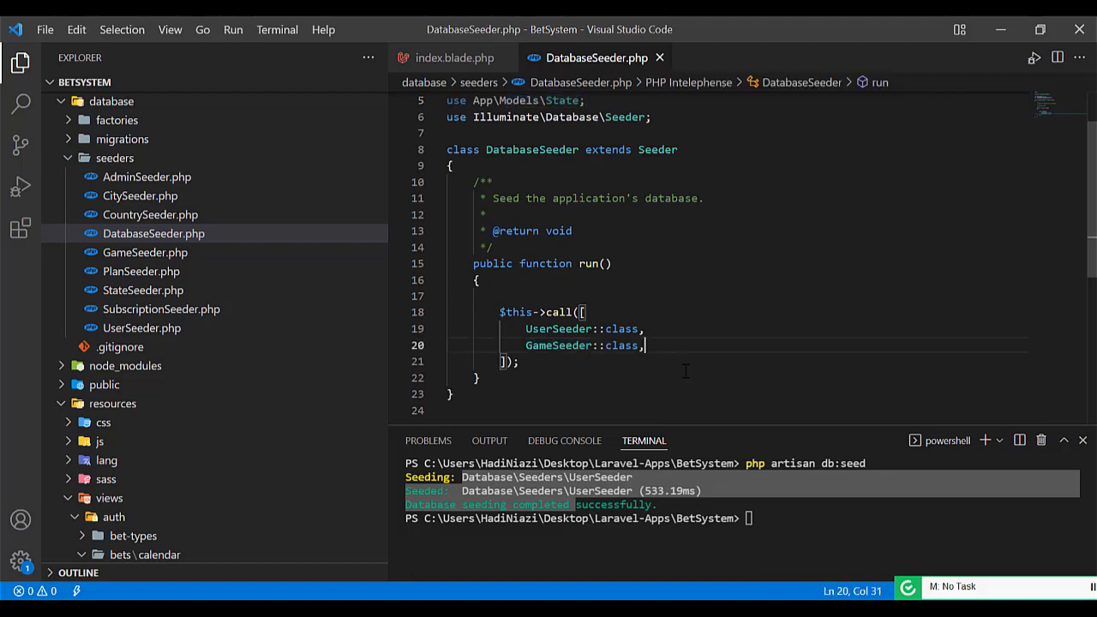
{"action": "left_click", "coordinate": [788, 540]}
{"action": "key", "text": "Up"}
{"action": "key", "text": "Up"}
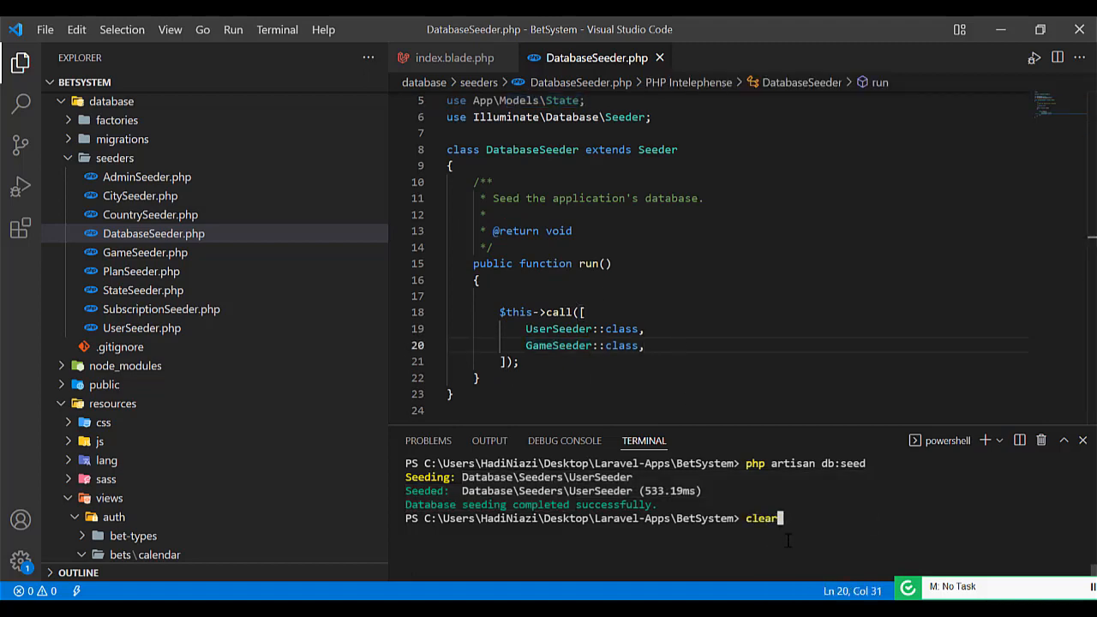
Switch to phpMyAdmin and open the games table of bet_system.
{"action": "key", "text": "Down"}
{"action": "key", "text": "alt+Tab"}
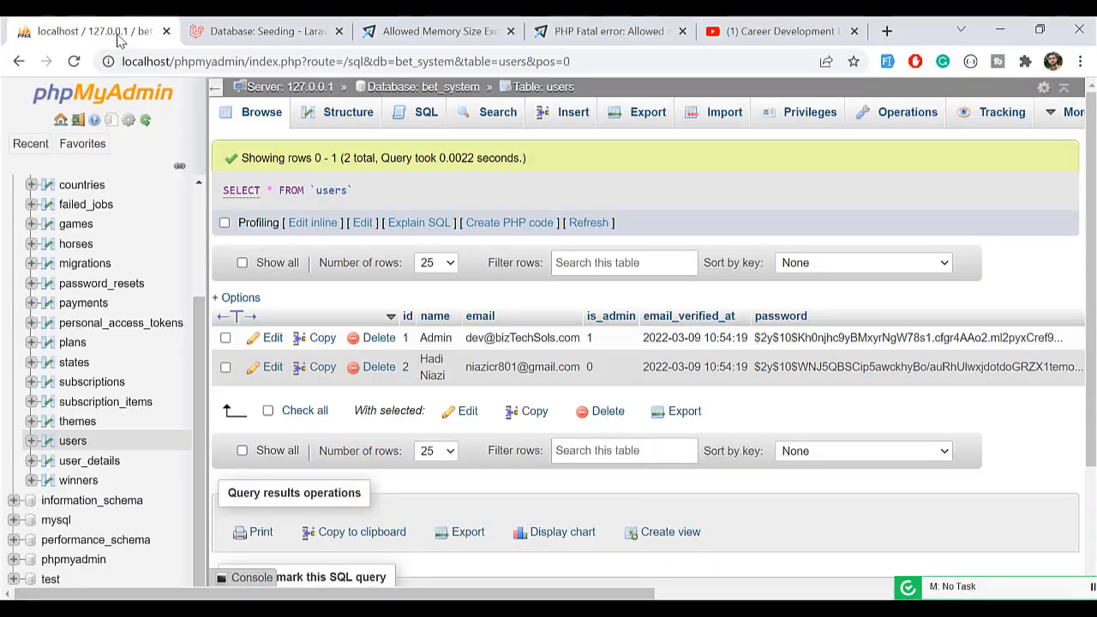
{"action": "scroll", "coordinate": [71, 298], "scroll_direction": "up", "scroll_amount": 2}
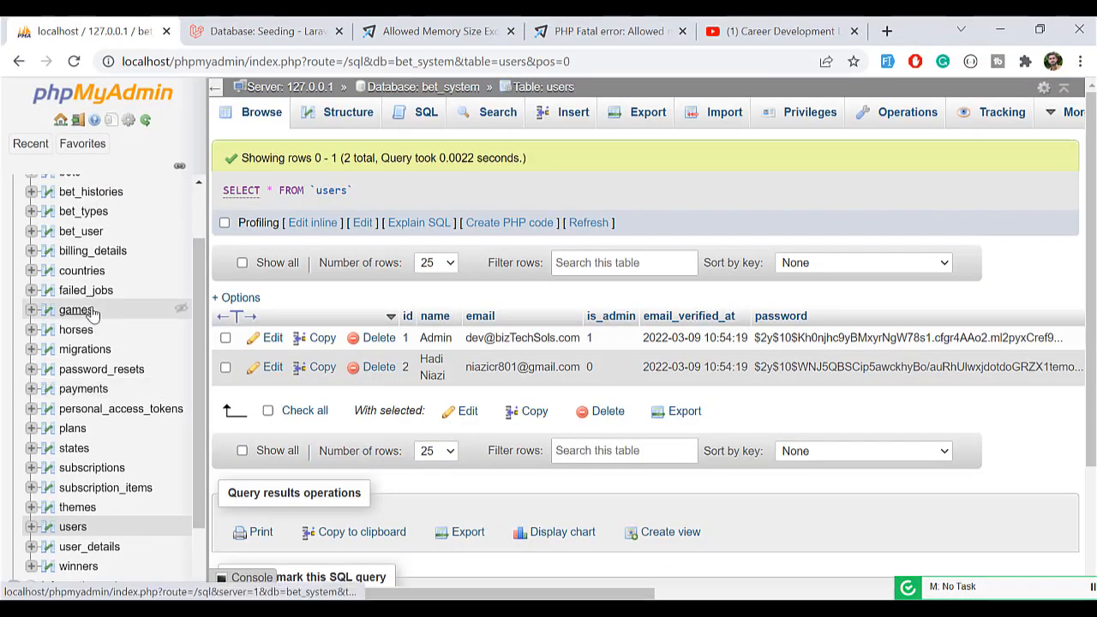
{"action": "key", "text": "alt+Tab"}
{"action": "key", "text": "alt+Tab"}
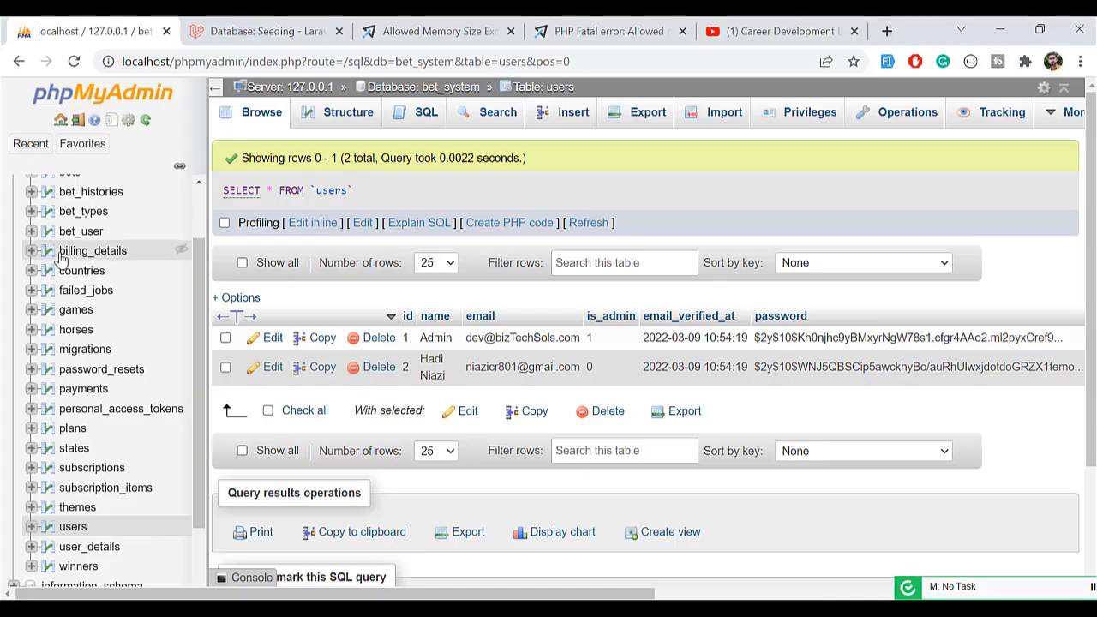
{"action": "scroll", "coordinate": [79, 297], "scroll_direction": "up", "scroll_amount": 2}
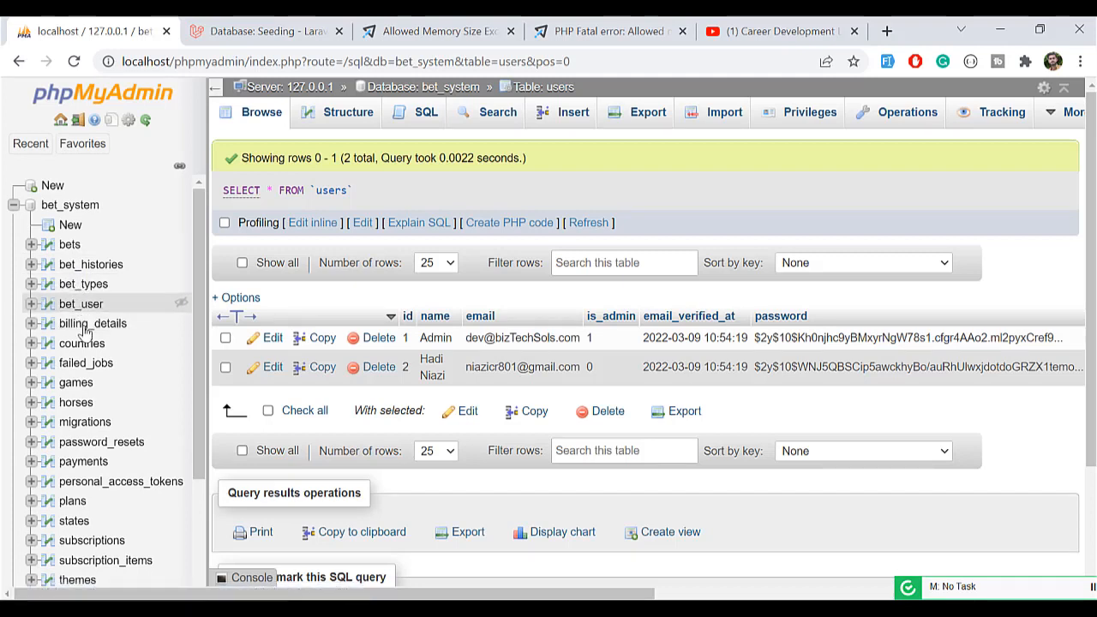
{"action": "left_click", "coordinate": [78, 382]}
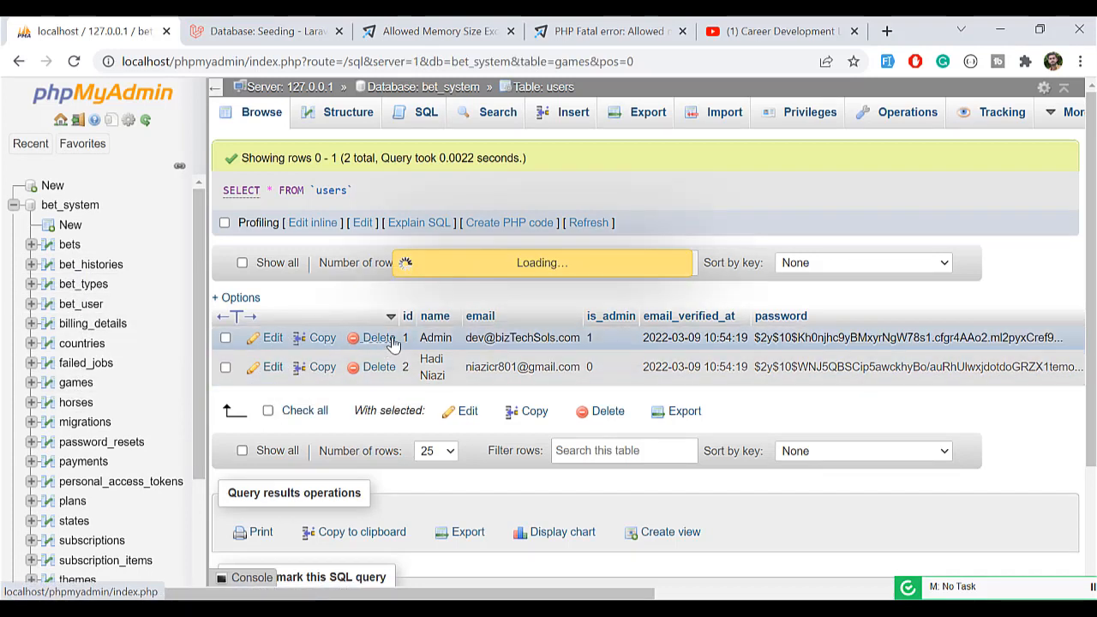
Run php artisan db:seed with both seeders and reload the games table rows.
{"action": "key", "text": "alt+Tab"}
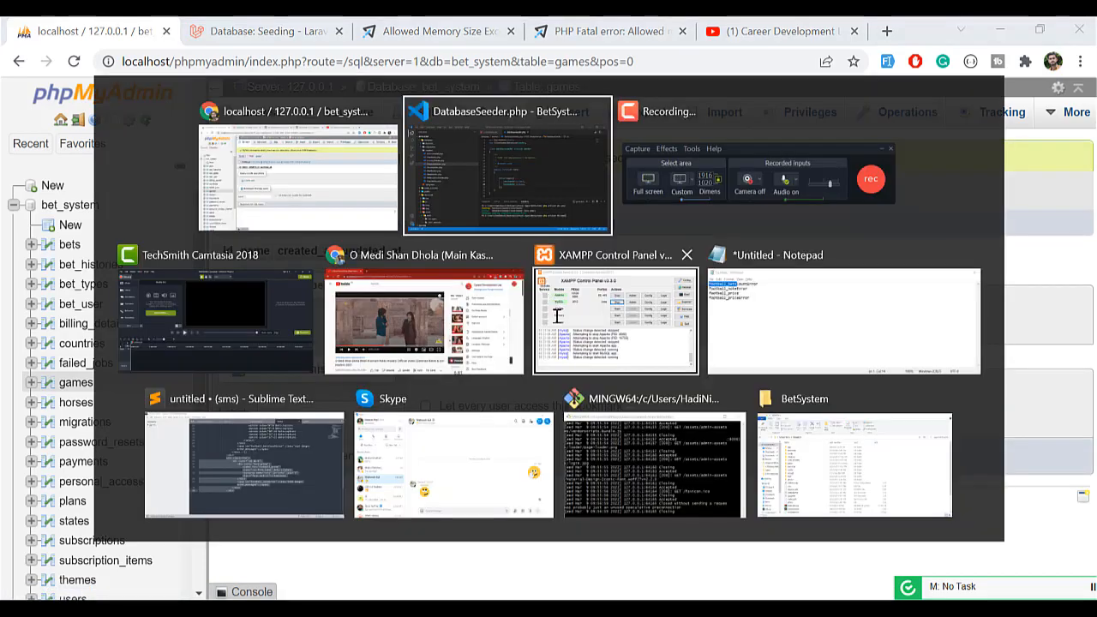
{"action": "key", "text": "Return"}
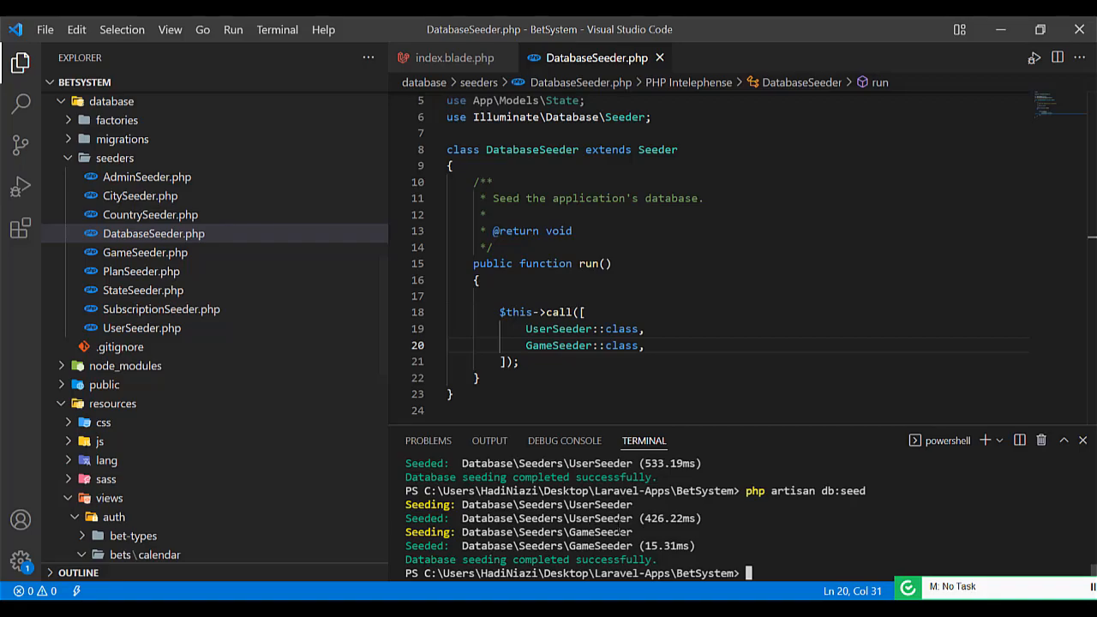
{"action": "key", "text": "alt+Tab"}
{"action": "left_click", "coordinate": [272, 117]}
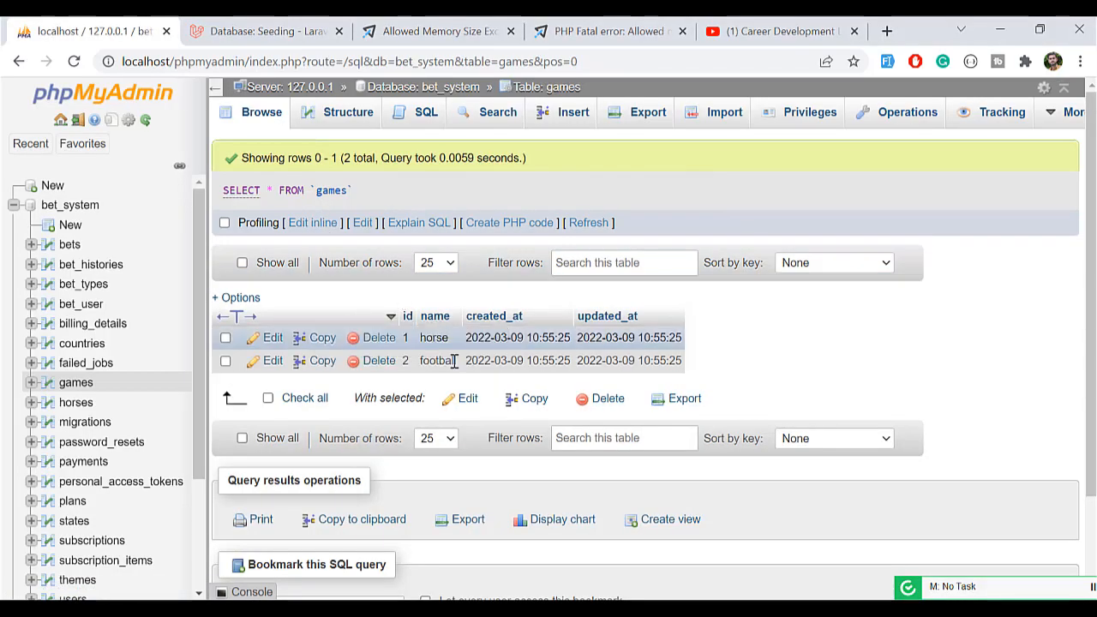
Glance back at the call array on line 18 of DatabaseSeeder.php.
{"action": "key", "text": "alt+Tab"}
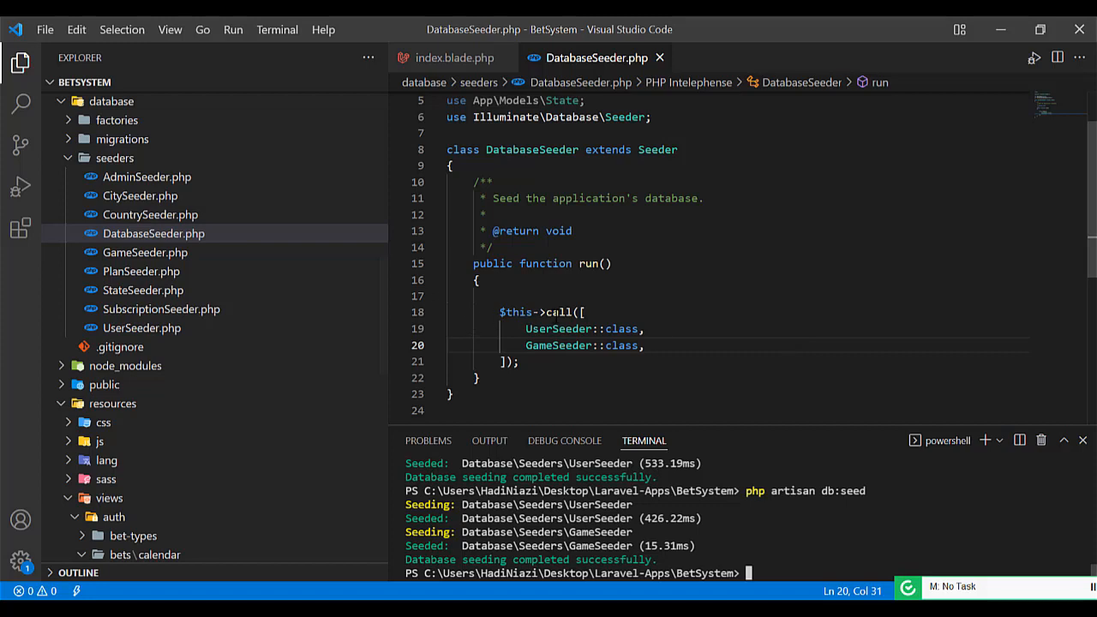
{"action": "double_click", "coordinate": [549, 311]}
{"action": "left_click", "coordinate": [669, 311]}
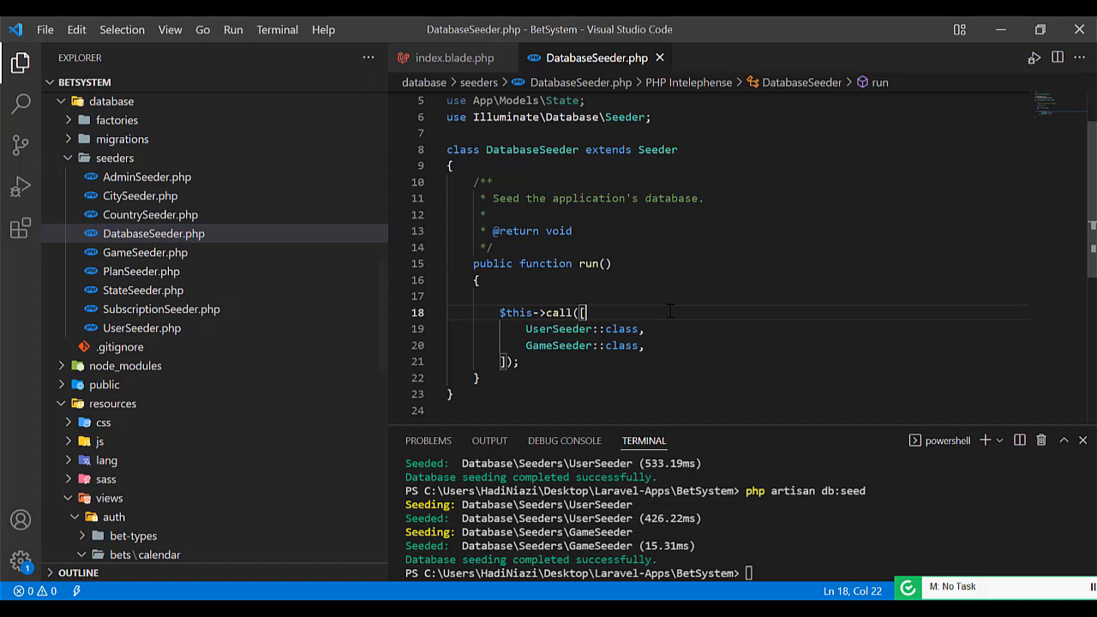
Switch to the YouTube tab and browse the Career Development Lab channel's Community posts with Laravel/PHP tips.
{"action": "key", "text": "alt+Tab"}
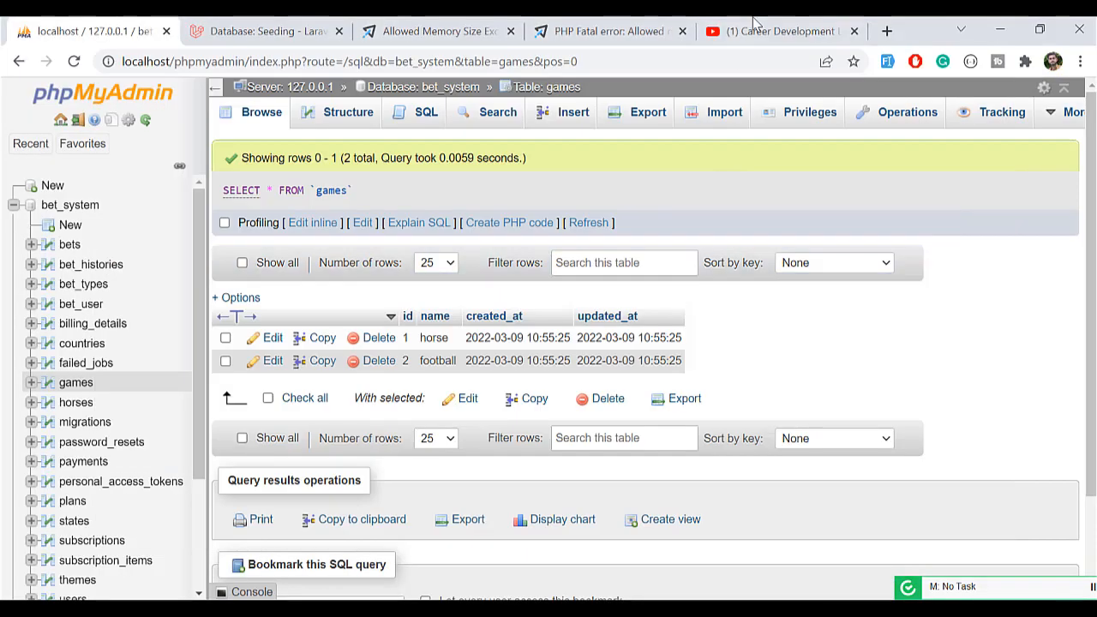
{"action": "key", "text": "ctrl+shift+Tab"}
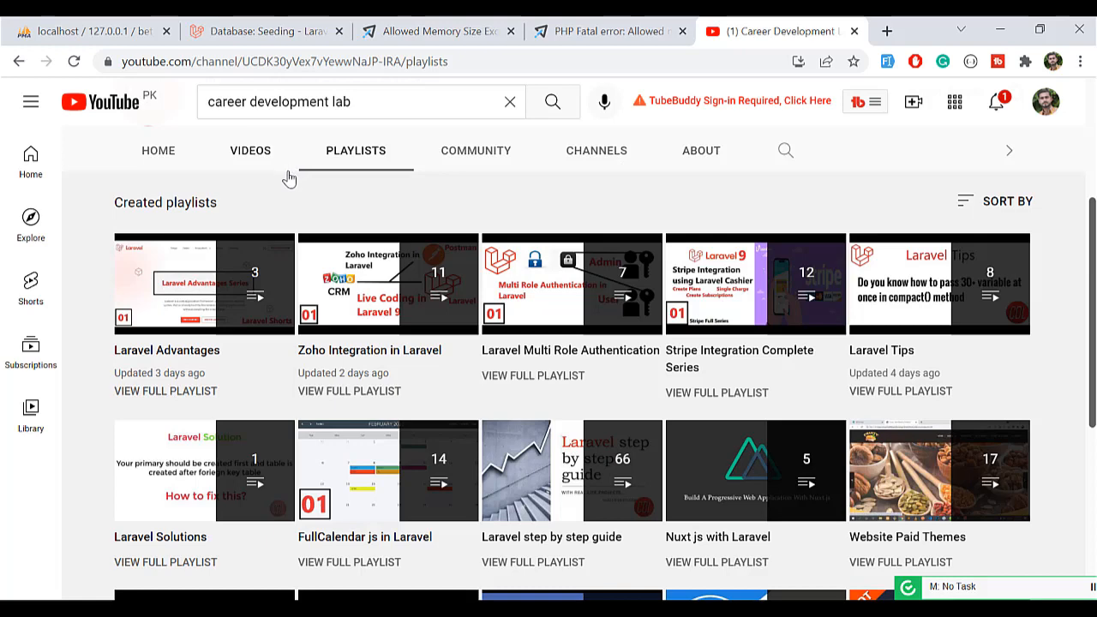
{"action": "scroll", "coordinate": [287, 255], "scroll_direction": "down", "scroll_amount": 1}
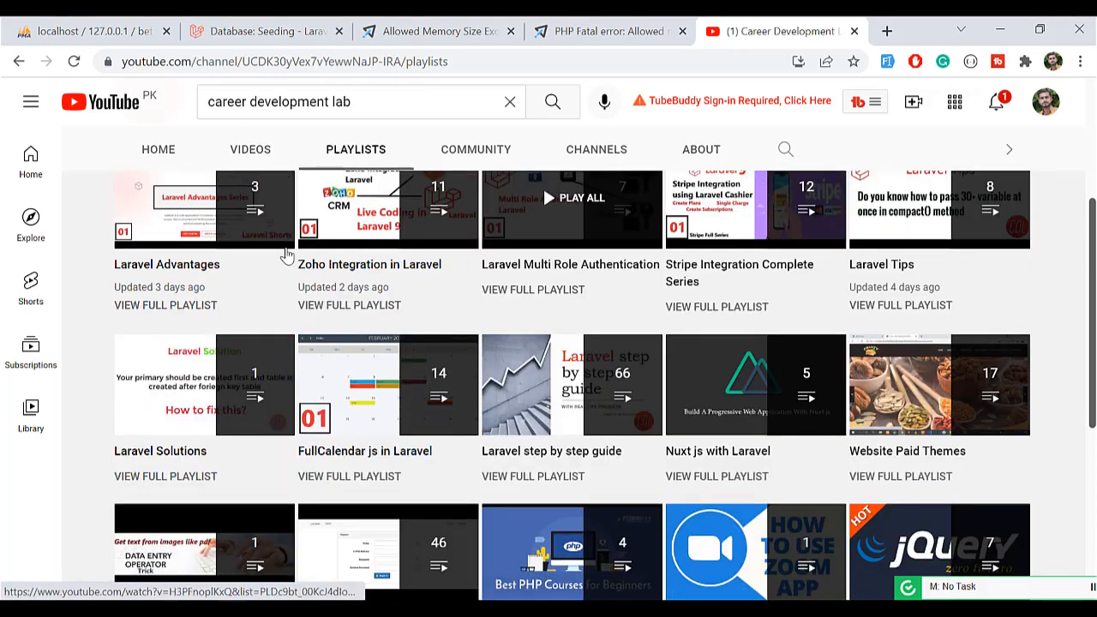
{"action": "mouse_move", "coordinate": [204, 470]}
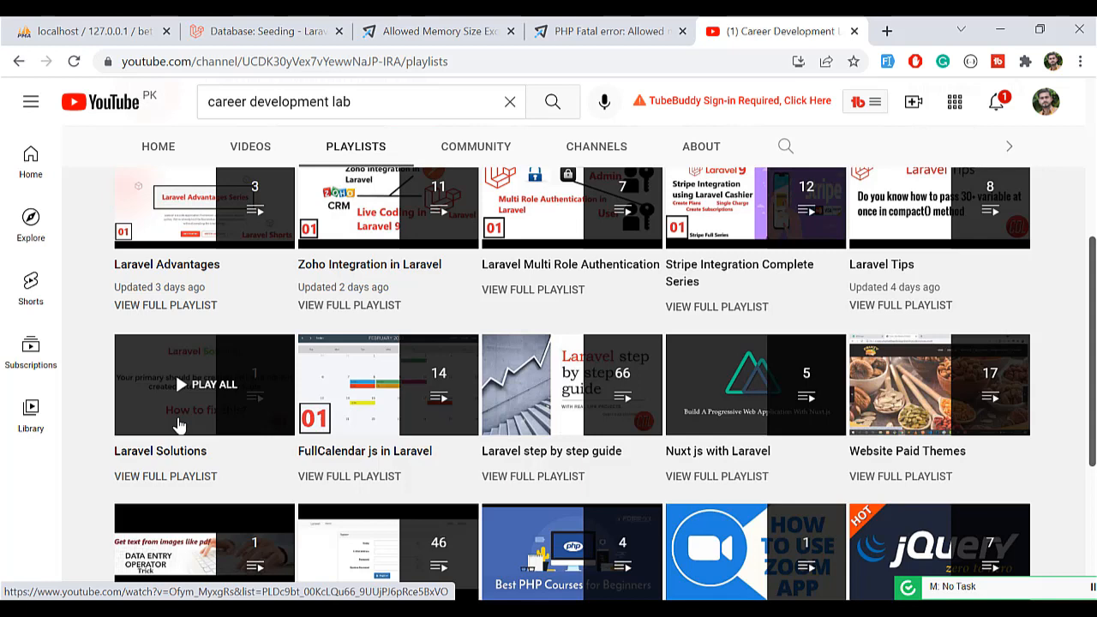
{"action": "left_click", "coordinate": [467, 149]}
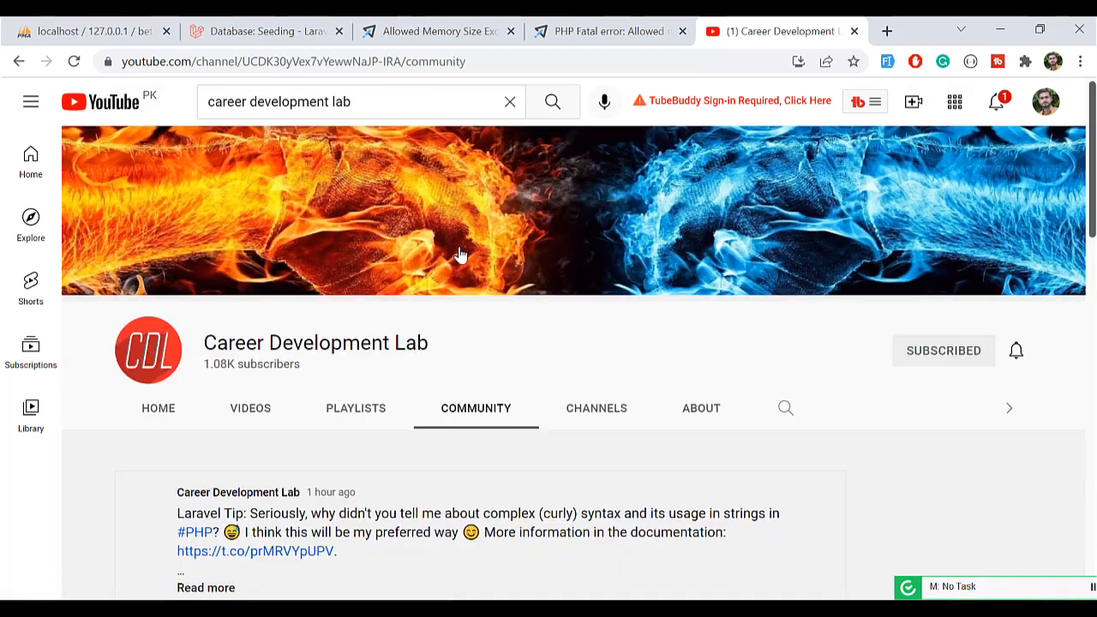
{"action": "scroll", "coordinate": [422, 265], "scroll_direction": "down", "scroll_amount": 2}
{"action": "scroll", "coordinate": [435, 254], "scroll_direction": "down", "scroll_amount": 3}
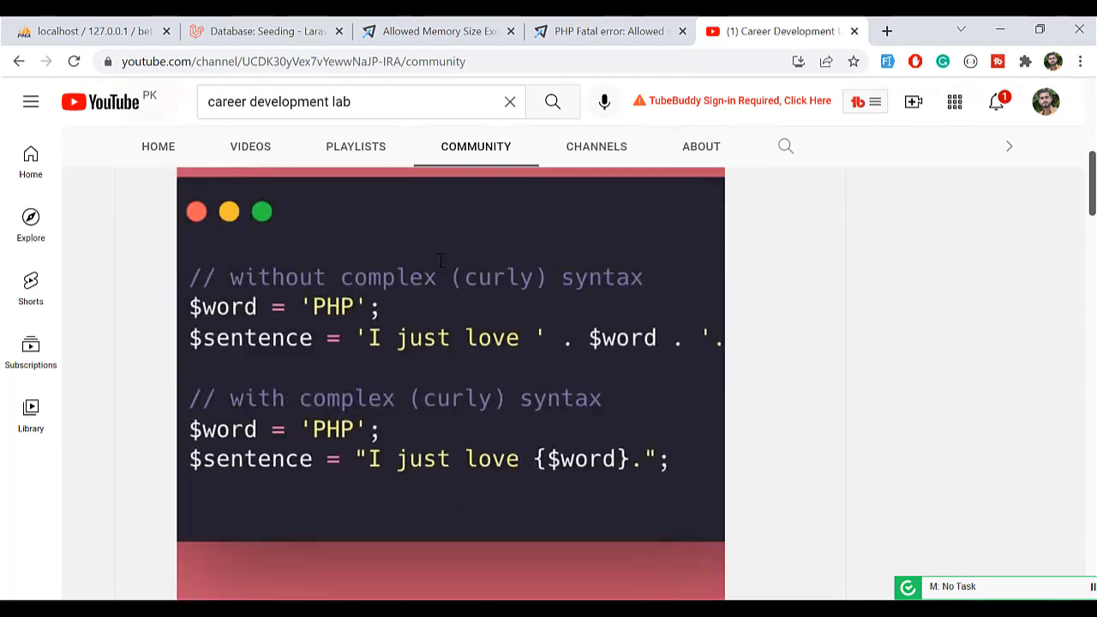
{"action": "scroll", "coordinate": [428, 274], "scroll_direction": "down", "scroll_amount": 3}
{"action": "scroll", "coordinate": [418, 296], "scroll_direction": "down", "scroll_amount": 2}
{"action": "scroll", "coordinate": [402, 305], "scroll_direction": "up", "scroll_amount": 3}
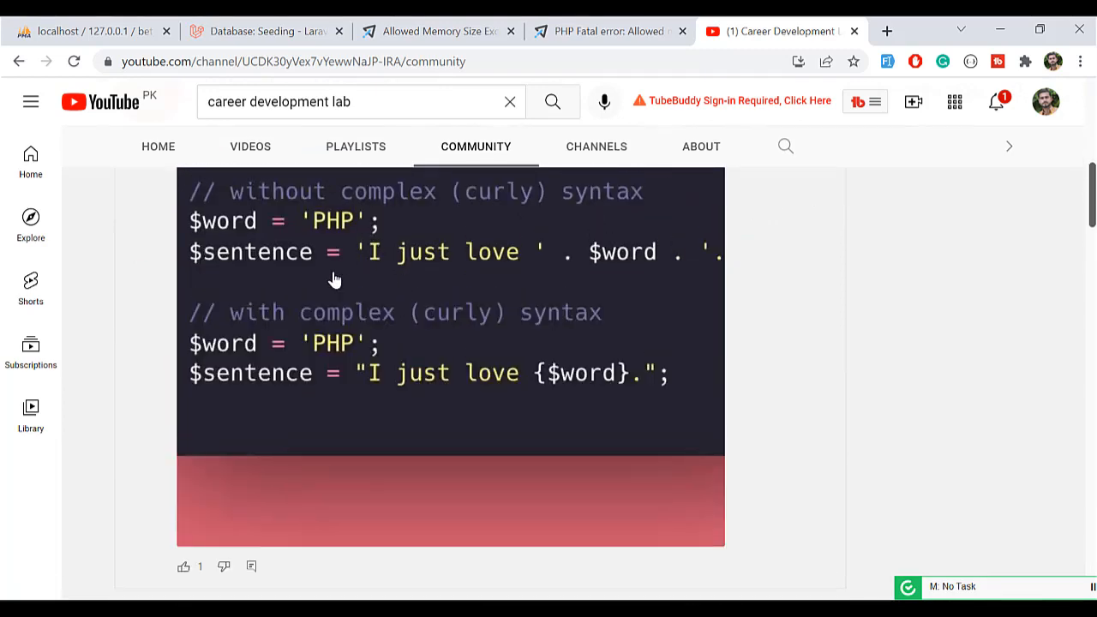
{"action": "scroll", "coordinate": [433, 329], "scroll_direction": "down", "scroll_amount": 2}
{"action": "scroll", "coordinate": [423, 340], "scroll_direction": "down", "scroll_amount": 4}
{"action": "scroll", "coordinate": [385, 338], "scroll_direction": "down", "scroll_amount": 4}
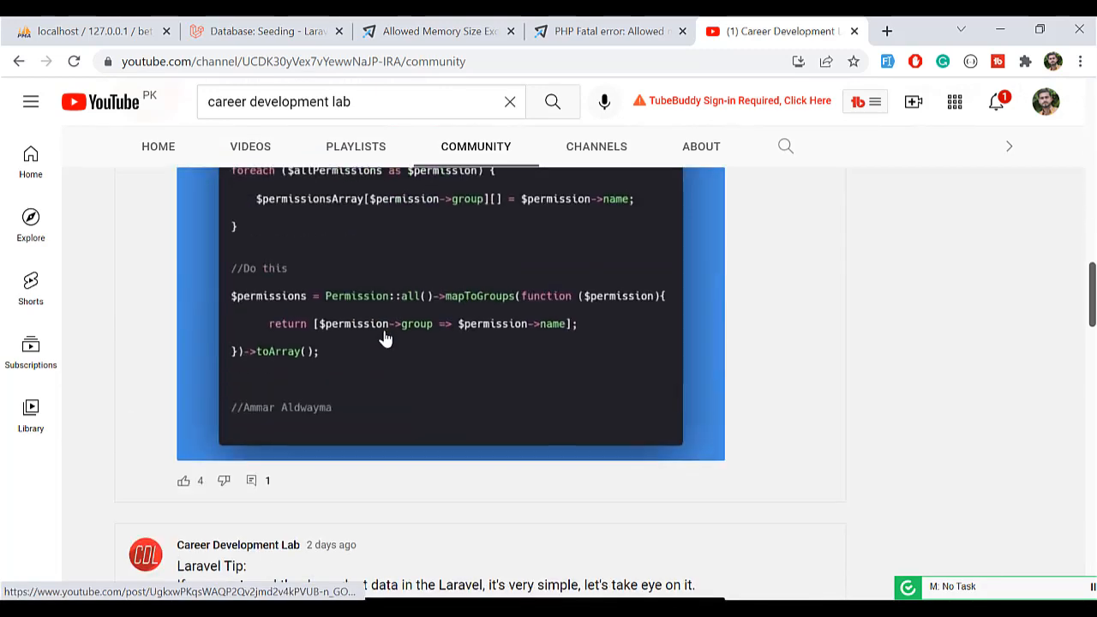
{"action": "scroll", "coordinate": [377, 321], "scroll_direction": "down", "scroll_amount": 2}
{"action": "scroll", "coordinate": [308, 325], "scroll_direction": "down", "scroll_amount": 1}
{"action": "scroll", "coordinate": [266, 334], "scroll_direction": "down", "scroll_amount": 3}
{"action": "scroll", "coordinate": [266, 335], "scroll_direction": "down", "scroll_amount": 6}
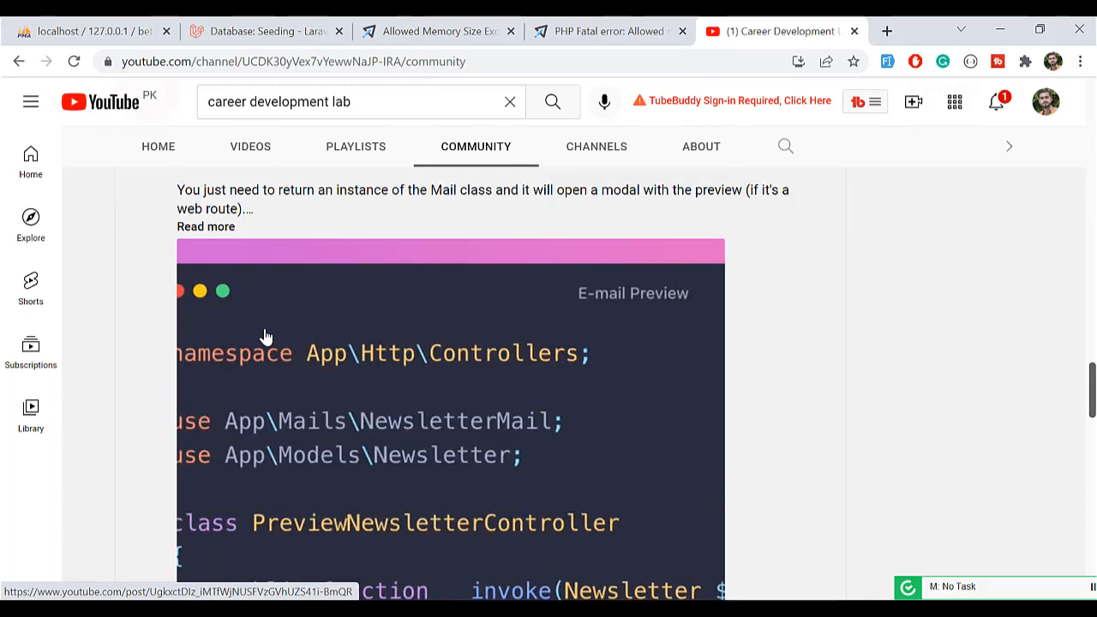
{"action": "scroll", "coordinate": [265, 336], "scroll_direction": "up", "scroll_amount": 3}
{"action": "scroll", "coordinate": [266, 336], "scroll_direction": "down", "scroll_amount": 2}
{"action": "scroll", "coordinate": [265, 336], "scroll_direction": "down", "scroll_amount": 6}
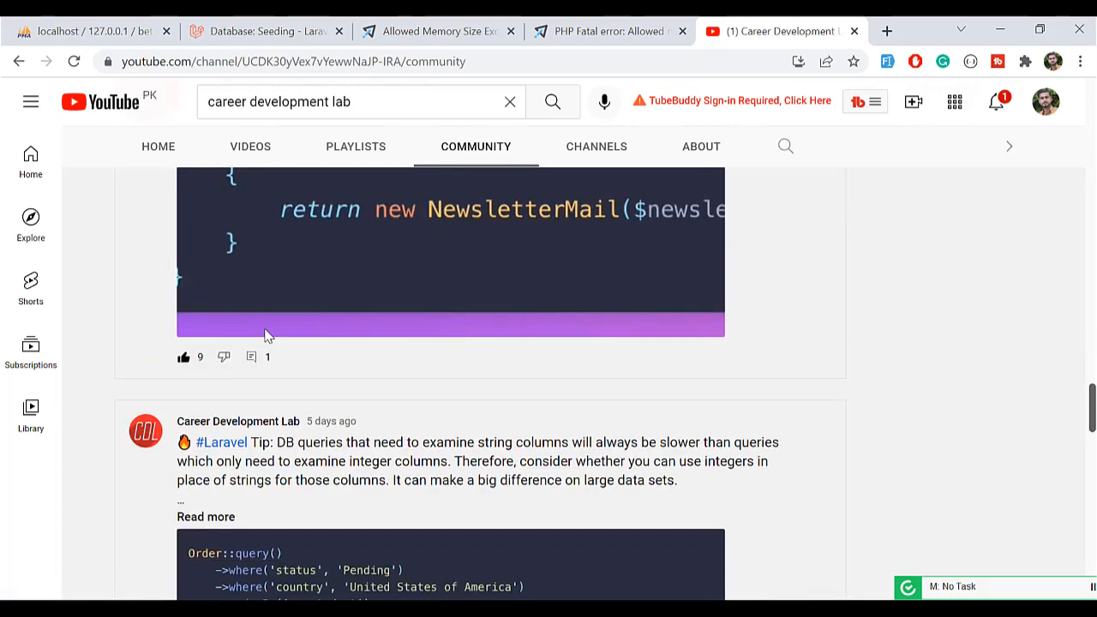